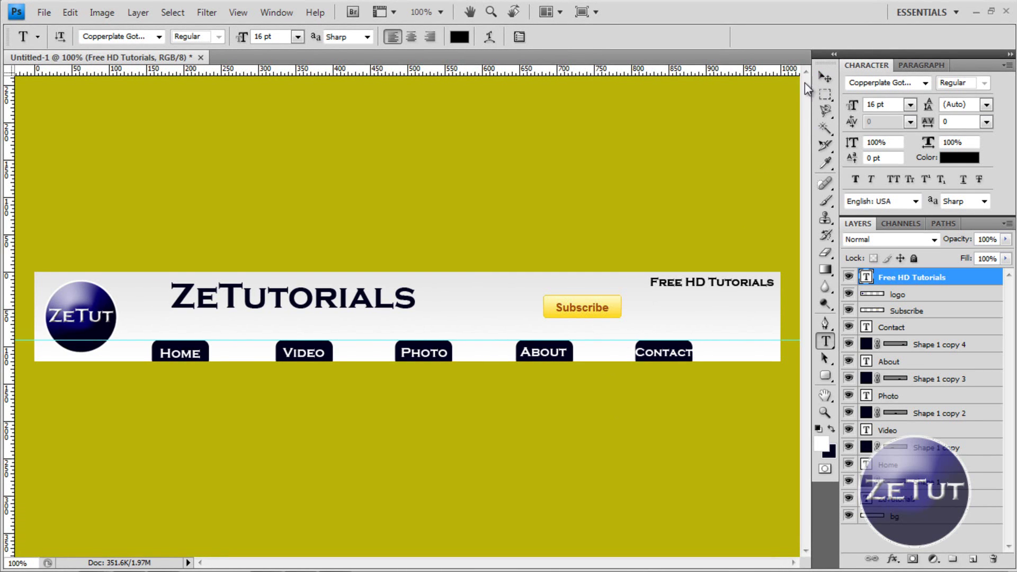
# - Pull out a horizontal guide and align it with the top edge of the navigation tabs
pyautogui.click(823, 76)
pyautogui.moveTo(628, 69); pyautogui.dragTo(625, 288)
pyautogui.moveTo(717, 246); pyautogui.dragTo(721, 304)
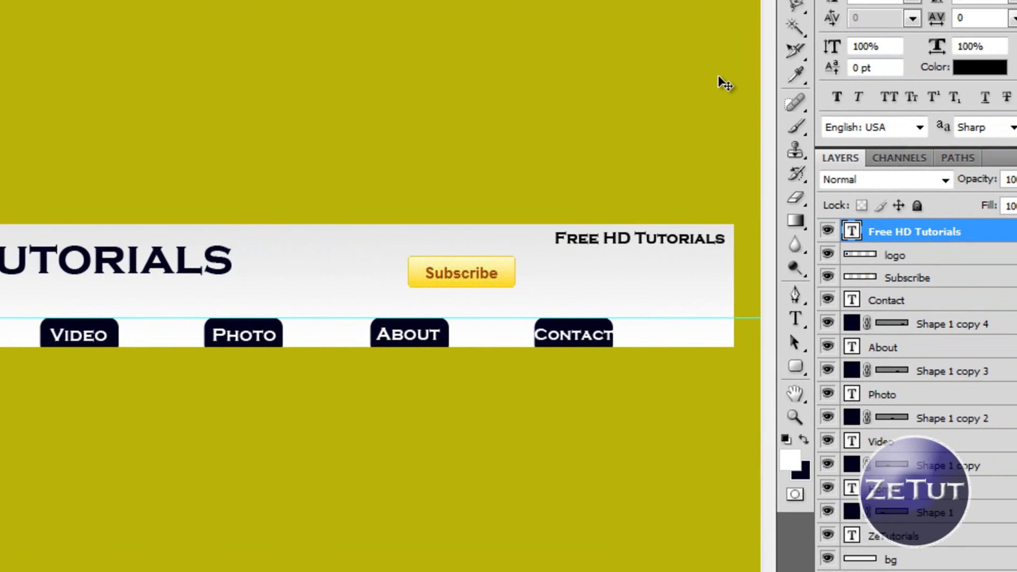
# - Draw a slice of about 158 × 120 px with the Slice tool, covering the logo area up to the Home tab
pyautogui.click(795, 50)
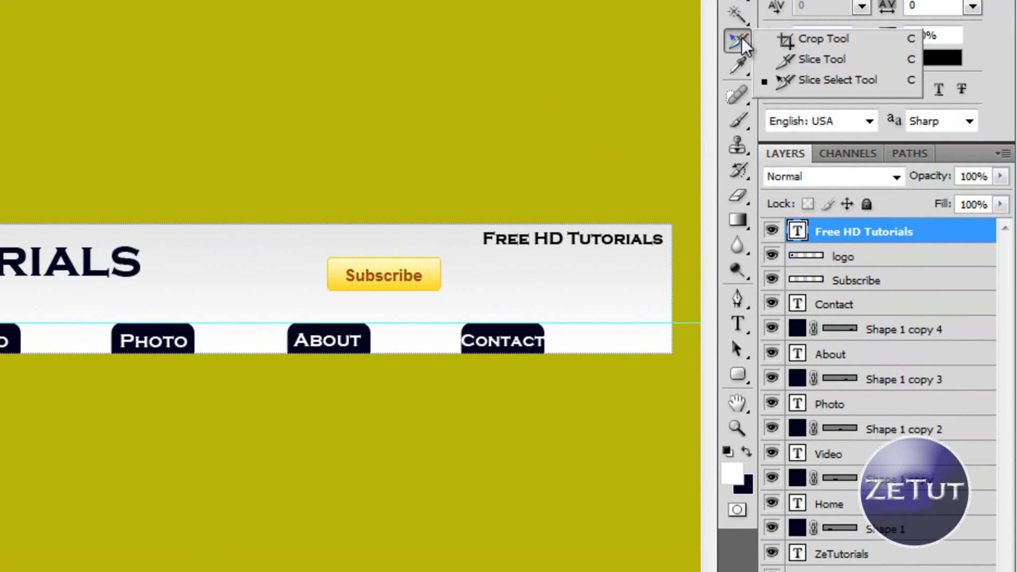
pyautogui.click(809, 62)
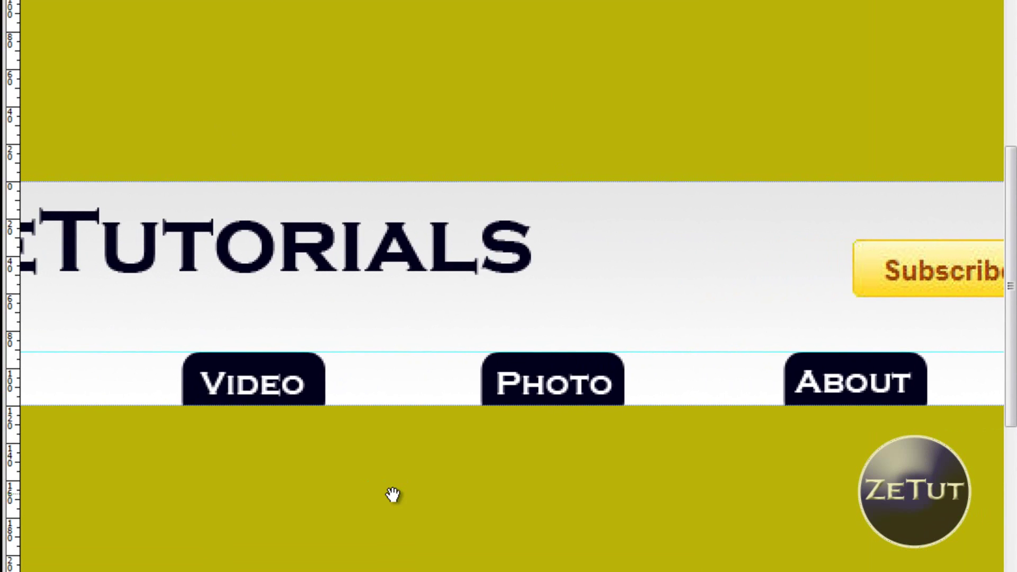
pyautogui.moveTo(56, 401); pyautogui.dragTo(241, 396)
pyautogui.moveTo(704, 482); pyautogui.dragTo(899, 539)
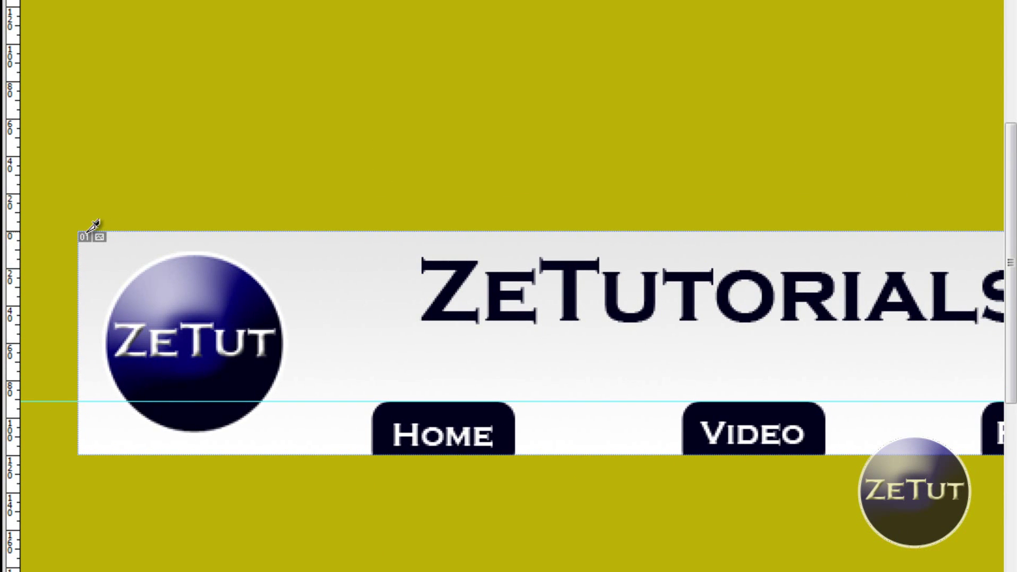
pyautogui.moveTo(81, 230); pyautogui.dragTo(377, 451)
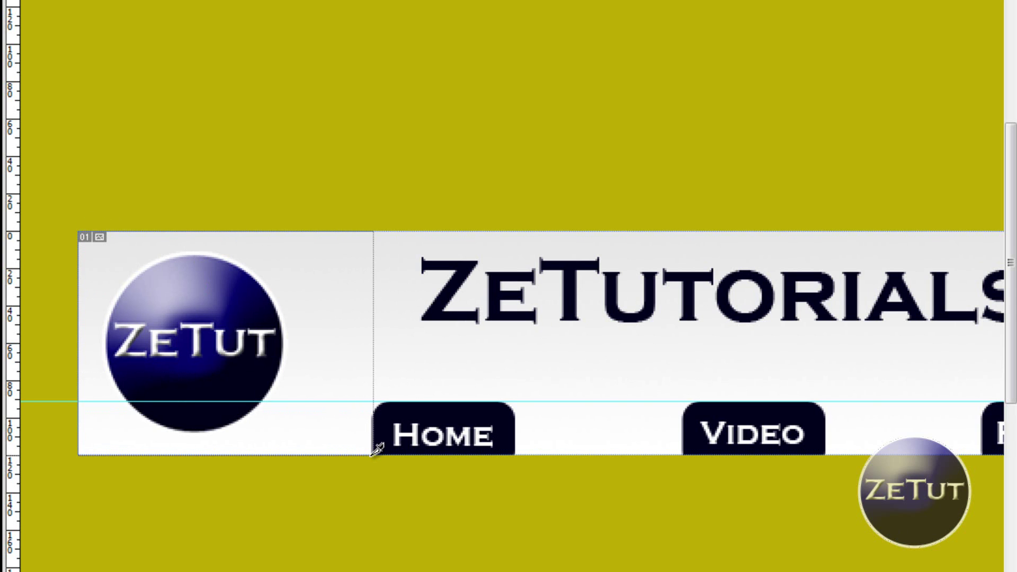
pyautogui.moveTo(378, 451); pyautogui.dragTo(378, 449)
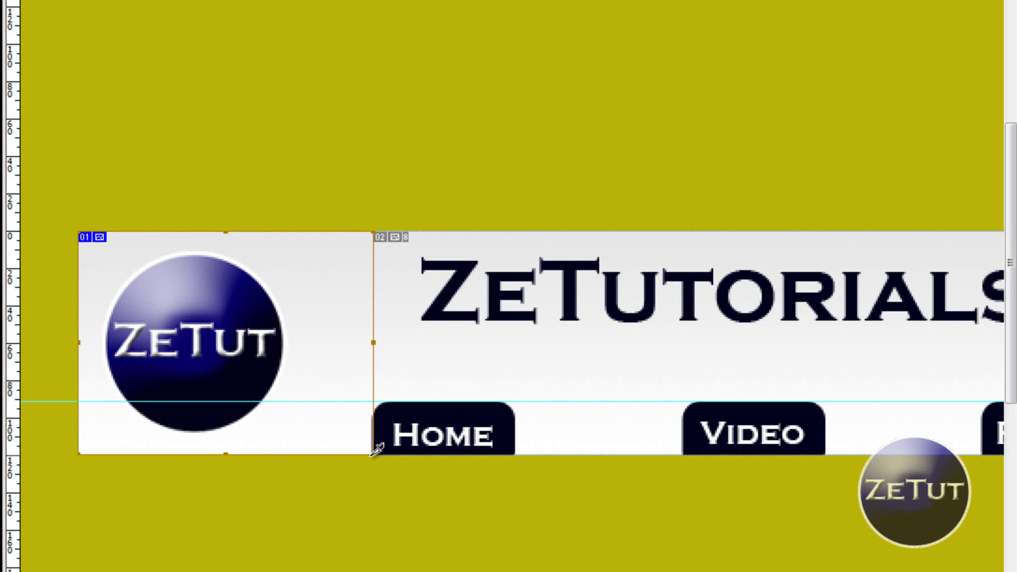
# - Name the slice around the round logo "Logo"
pyautogui.doubleClick(293, 338)
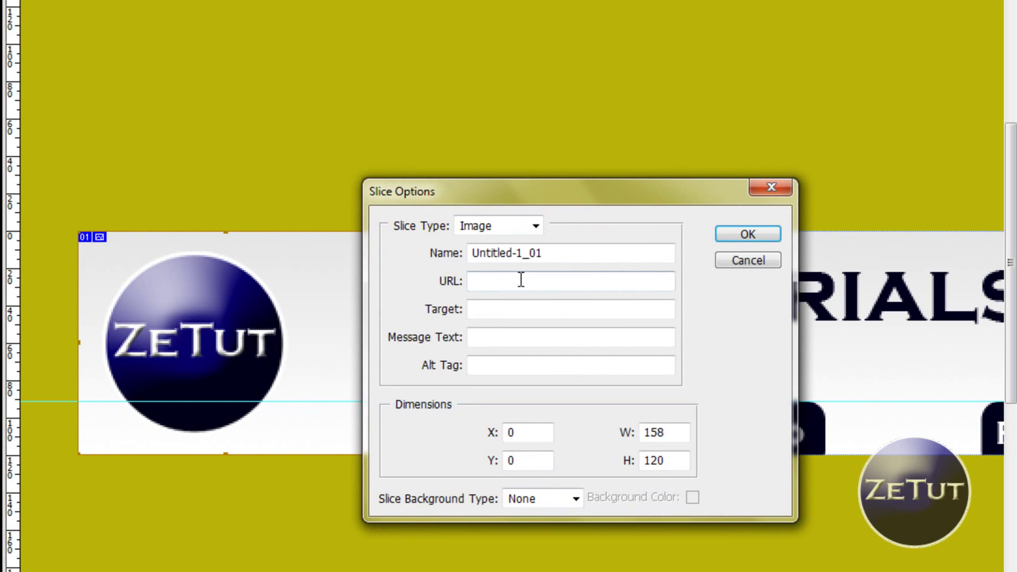
pyautogui.moveTo(555, 254); pyautogui.dragTo(402, 227)
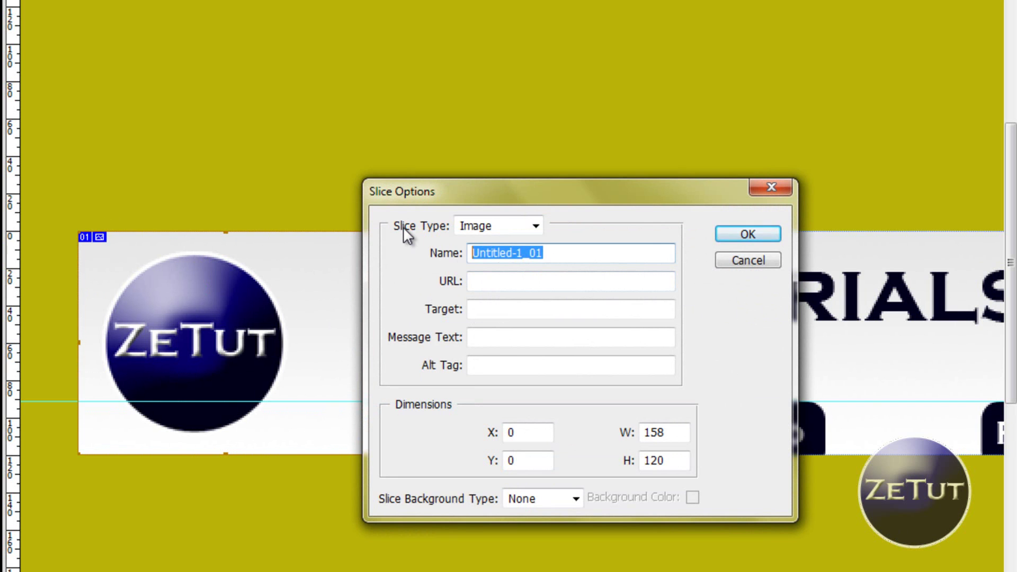
pyautogui.write('Logo')
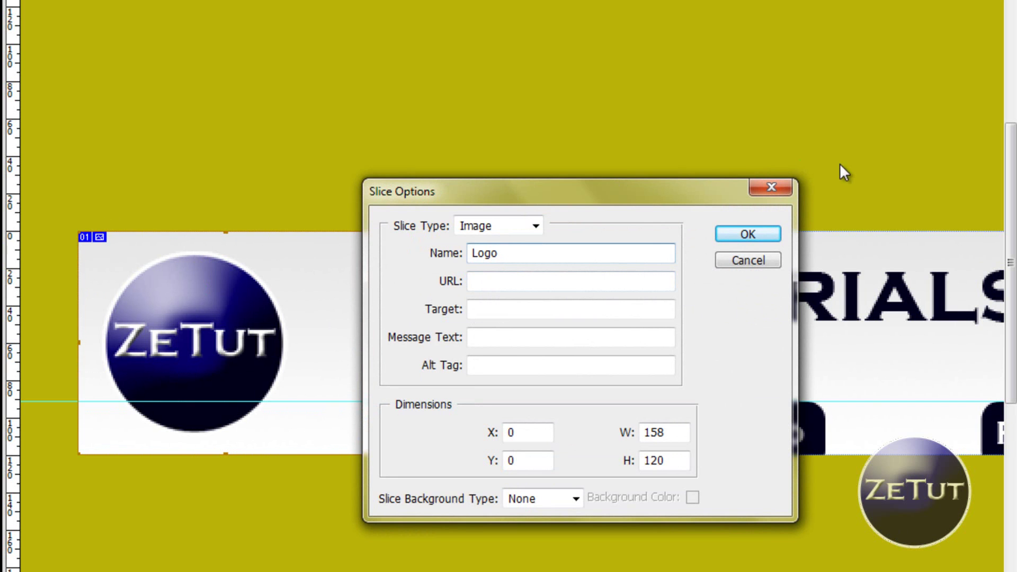
pyautogui.click(763, 236)
# - Slice the ZeTutorials title area above the guide, about 493 × 91 px, and name it "ZeTutorials text"
pyautogui.moveTo(375, 232); pyautogui.dragTo(684, 390)
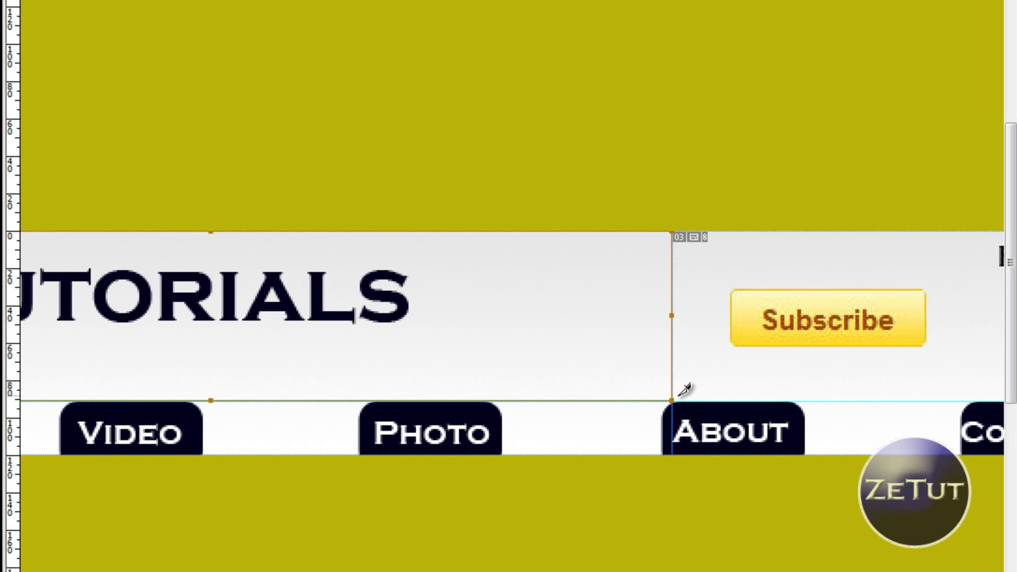
pyautogui.doubleClick(486, 288)
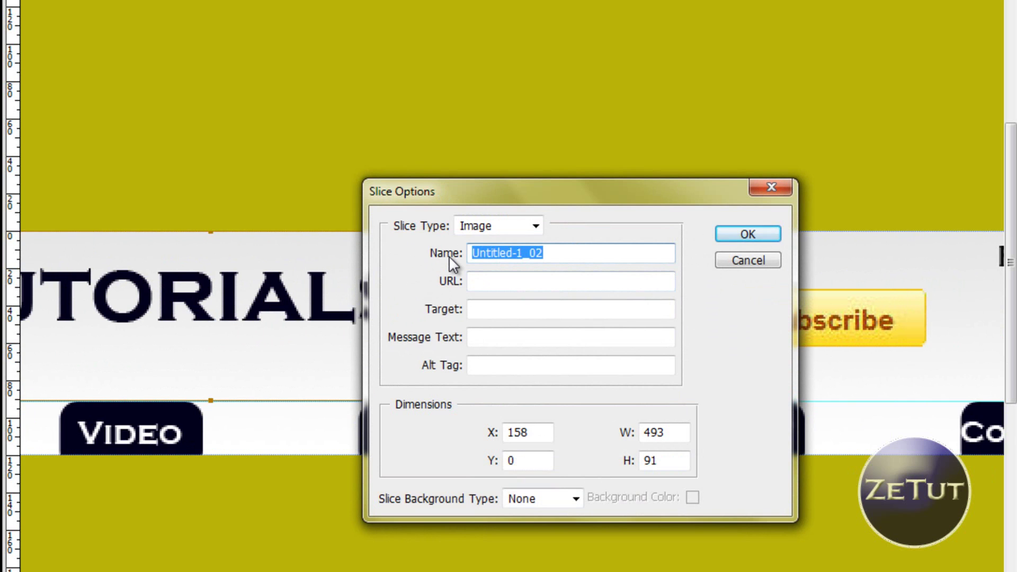
pyautogui.write('ZeTutorials text')
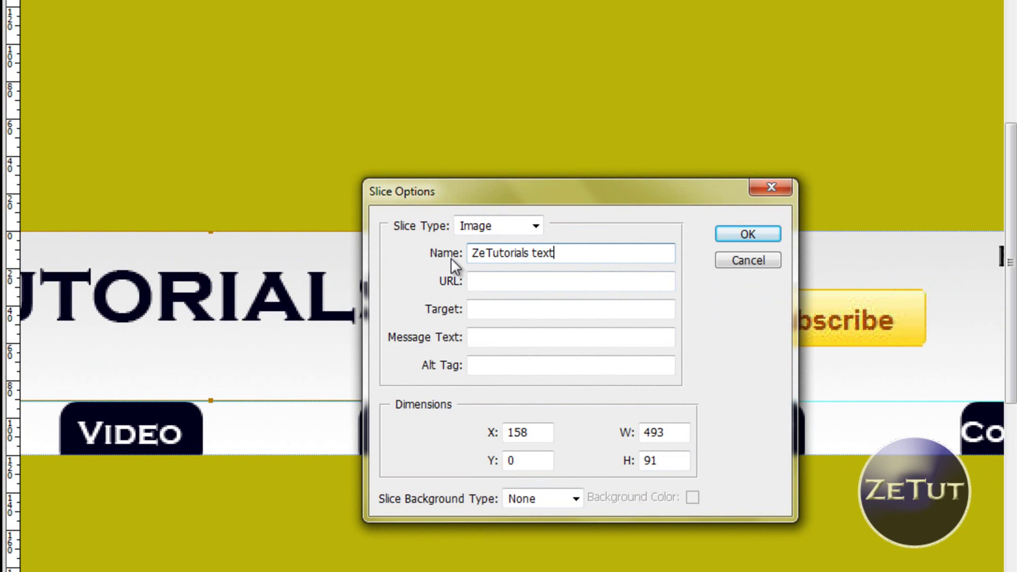
pyautogui.press('Return')
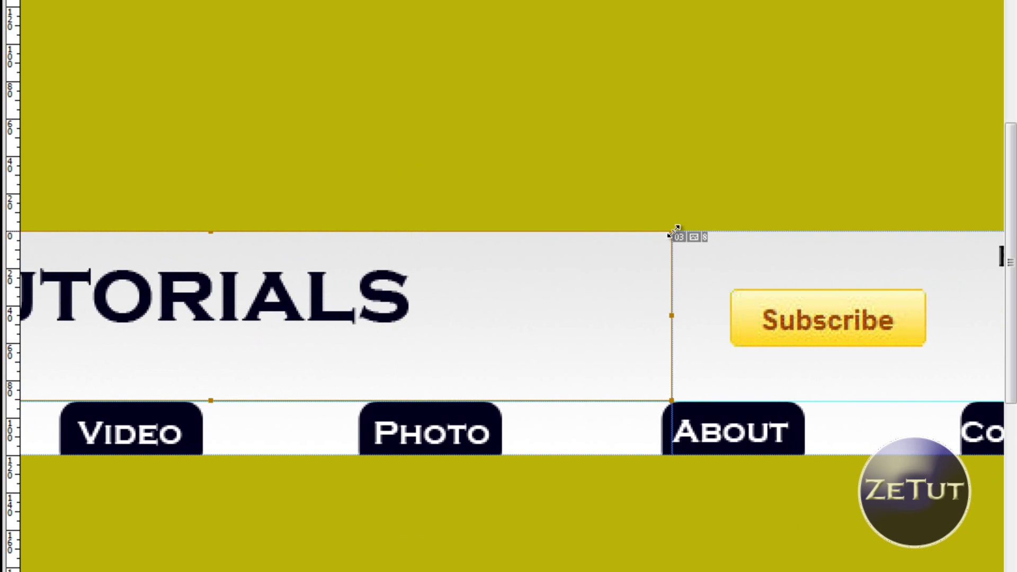
# - Draw a slice of about 346 × 24 px over the Free HD Tutorials text, ending above the Subscribe button
pyautogui.hotkey('ctrl', '+')
pyautogui.press('space')
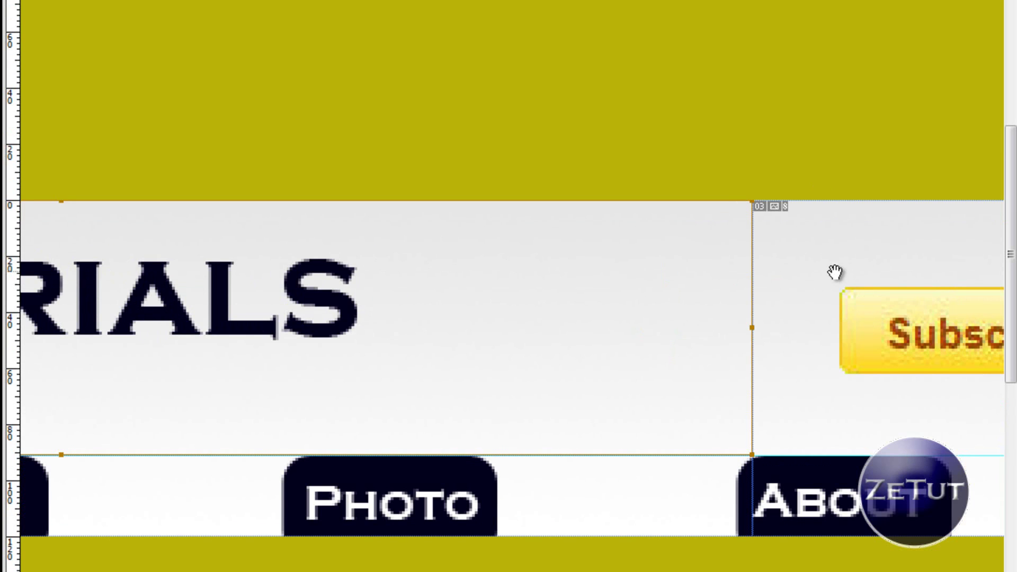
pyautogui.moveTo(835, 272); pyautogui.dragTo(413, 256)
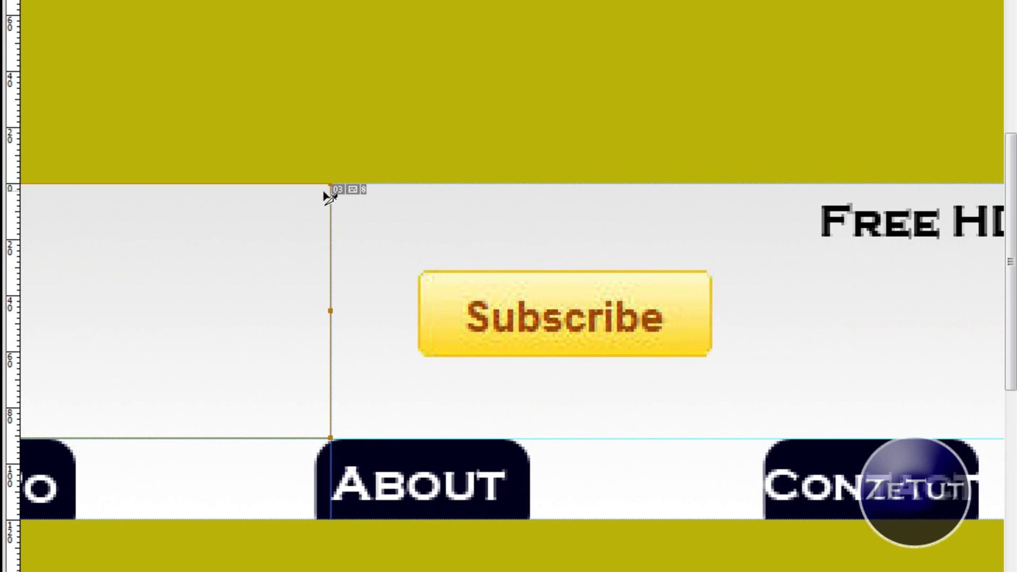
pyautogui.moveTo(334, 182); pyautogui.dragTo(878, 291)
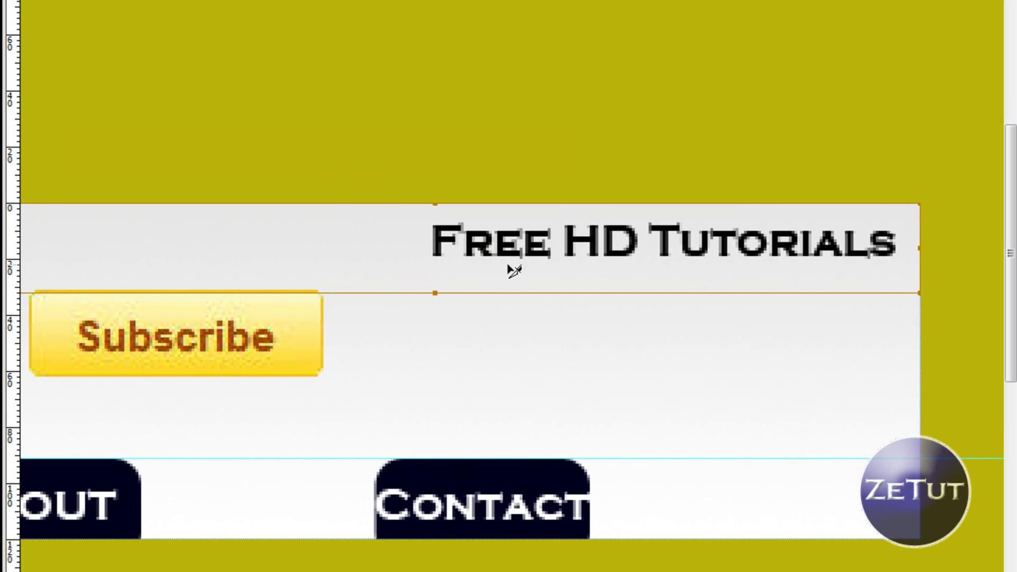
pyautogui.moveTo(435, 291); pyautogui.dragTo(435, 270)
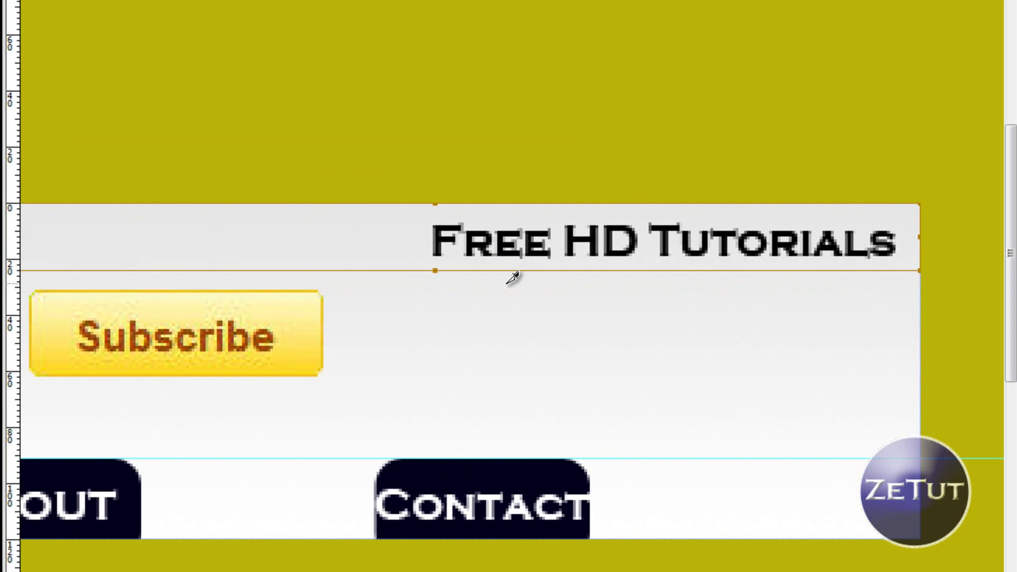
# - Name the tagline slice "Free HDTutorials text" and extend its left edge to meet the title slice
pyautogui.doubleClick(508, 244)
pyautogui.moveTo(551, 253); pyautogui.dragTo(422, 268)
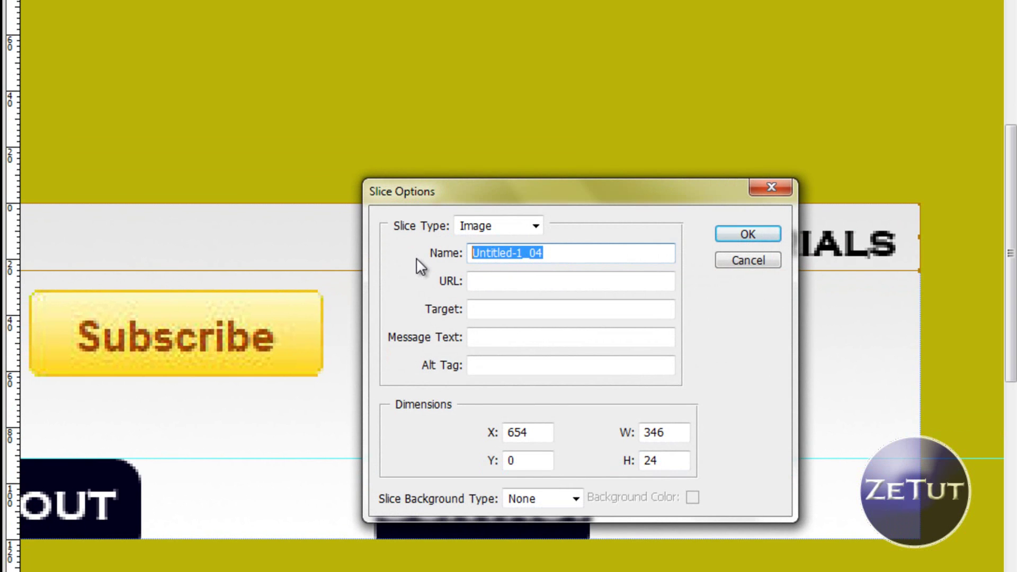
pyautogui.write('Free')
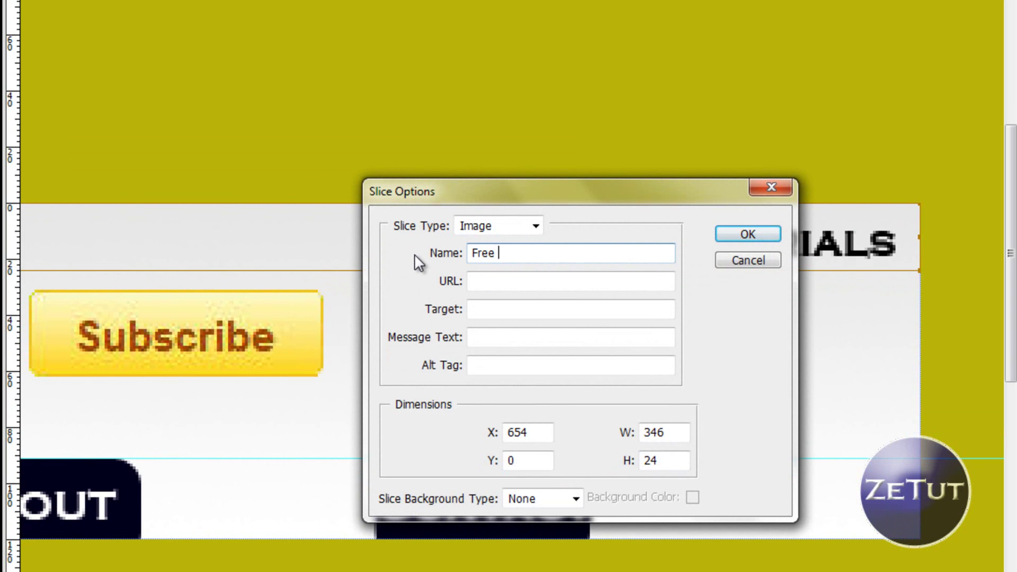
pyautogui.write('HDTutorials text')
pyautogui.press('Return')
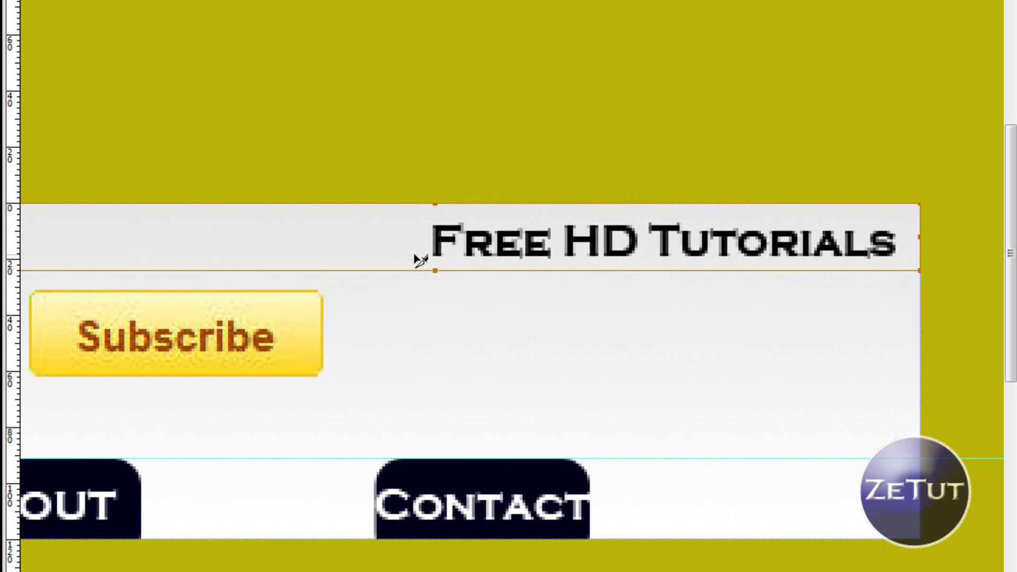
pyautogui.moveTo(316, 268); pyautogui.dragTo(539, 264)
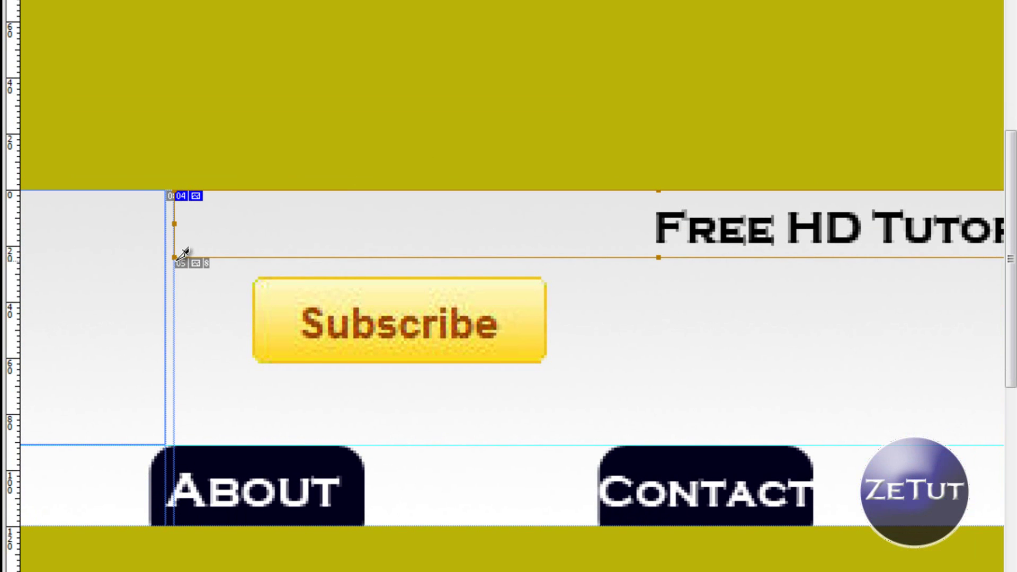
pyautogui.moveTo(175, 225); pyautogui.dragTo(165, 223)
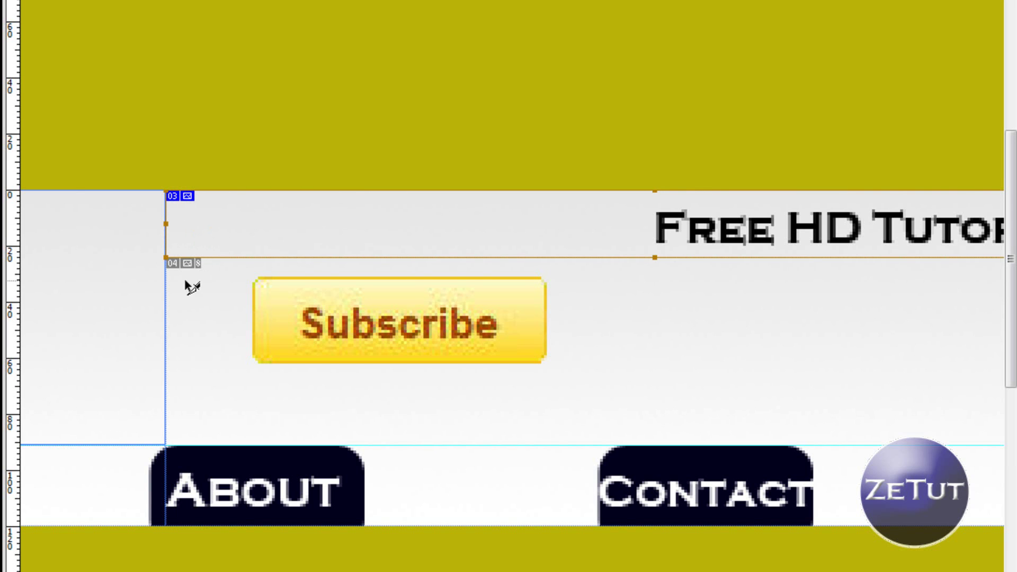
# - Slice the Subscribe button area between the tagline slice and the guide, about 174 × 67 px, and name it "Subscribe"
pyautogui.hotkey('ctrl', '=')
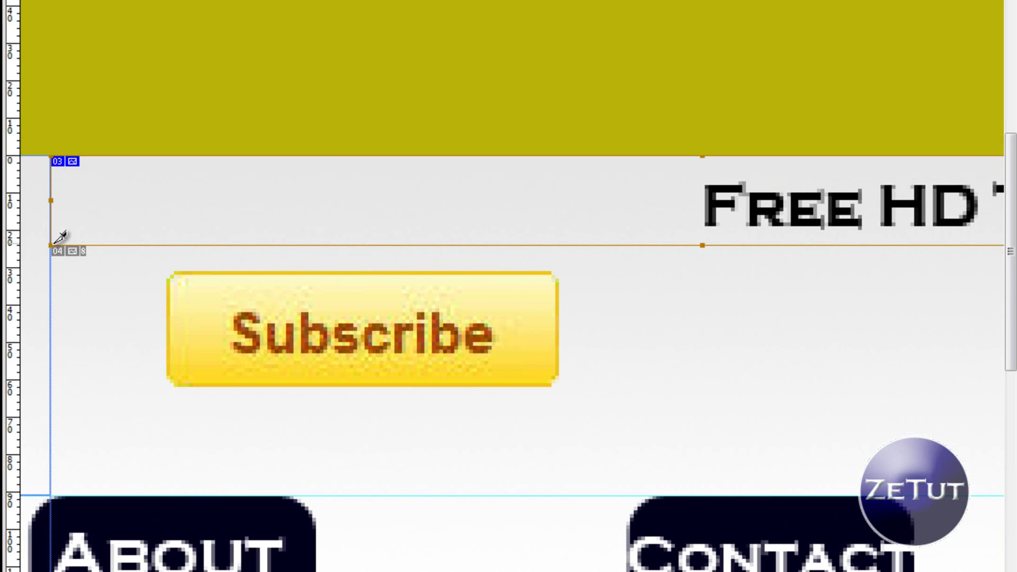
pyautogui.moveTo(55, 239); pyautogui.dragTo(702, 496)
pyautogui.doubleClick(637, 387)
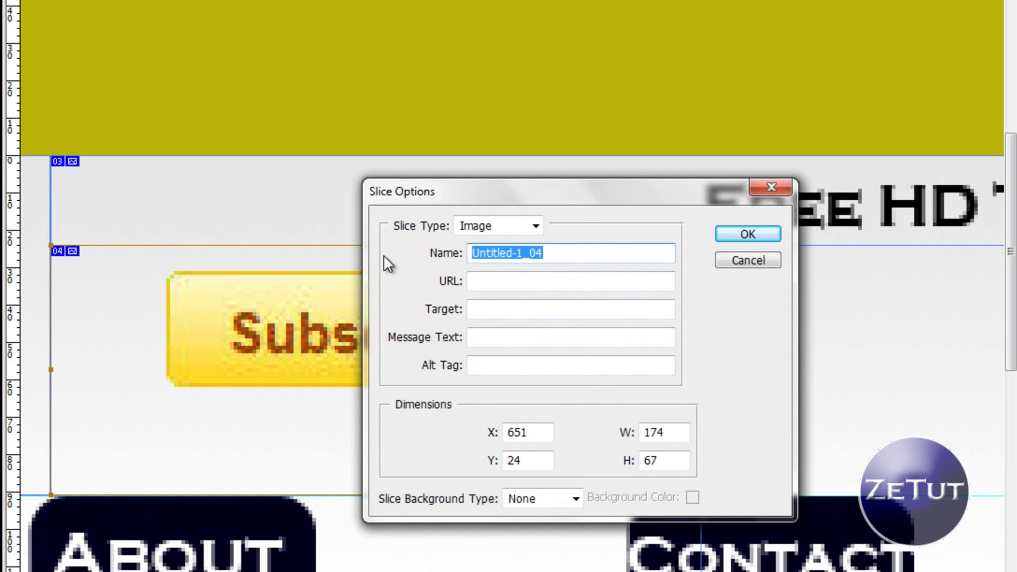
pyautogui.write('Subscribe')
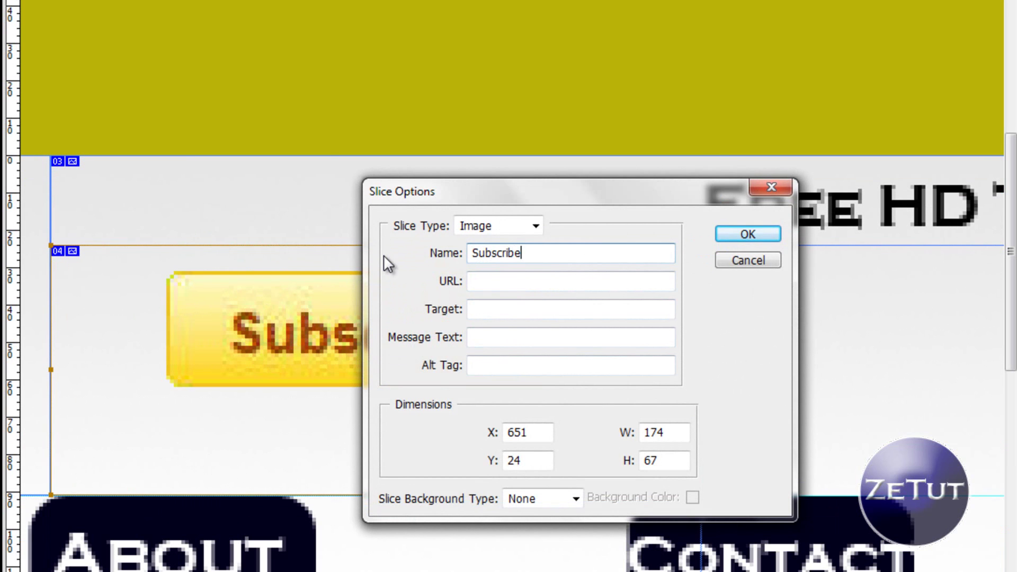
pyautogui.press('Return')
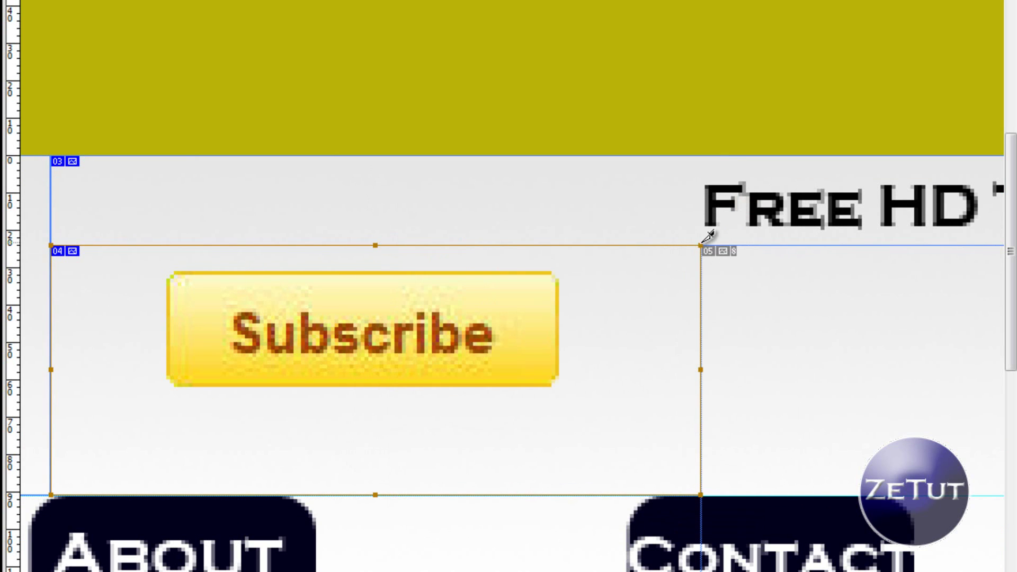
# - Slice the empty area between the Subscribe slice and the banner's right edge, about 175 × 67 px, and name it "blank1"
pyautogui.moveTo(708, 234)
pyautogui.mouseDown()
pyautogui.moveTo(1013, 384)
pyautogui.moveTo(904, 495)
pyautogui.mouseUp()
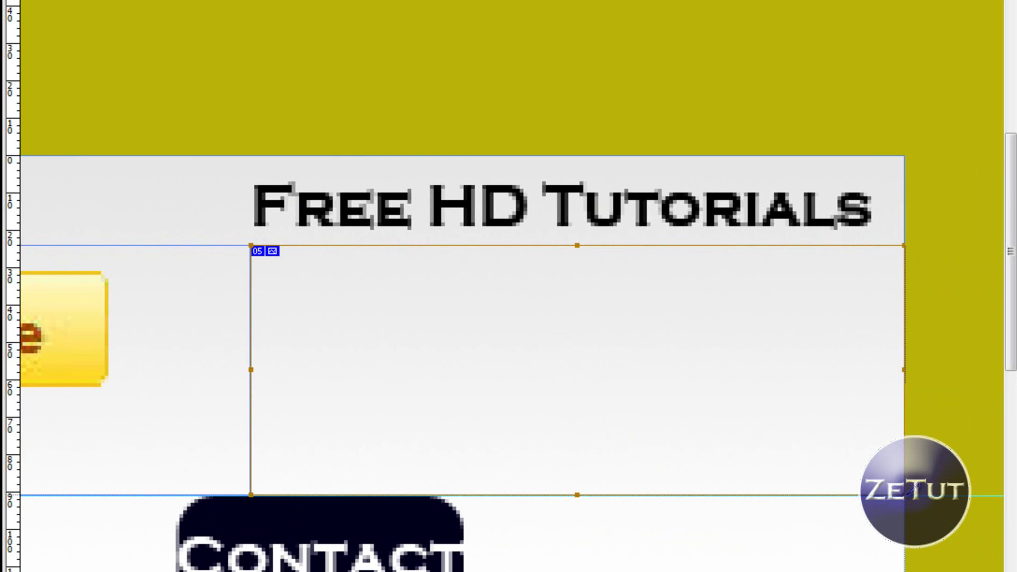
pyautogui.doubleClick(789, 405)
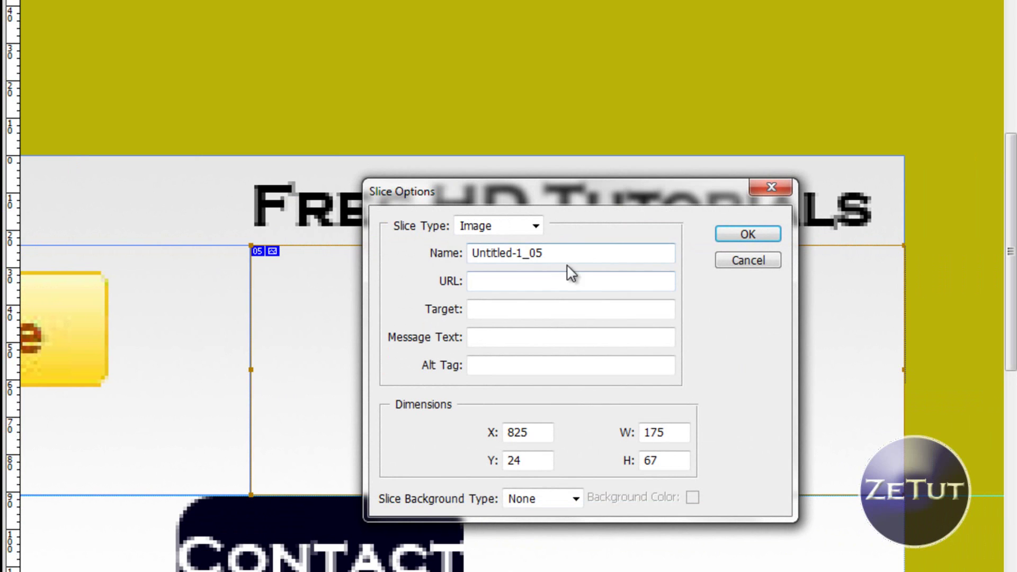
pyautogui.moveTo(568, 252); pyautogui.dragTo(446, 234)
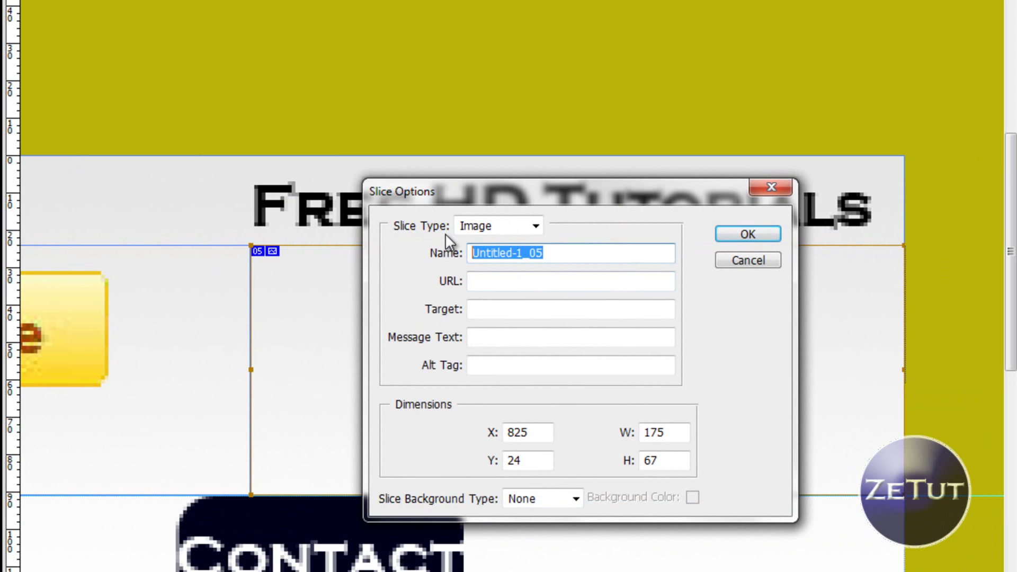
pyautogui.write('blank1')
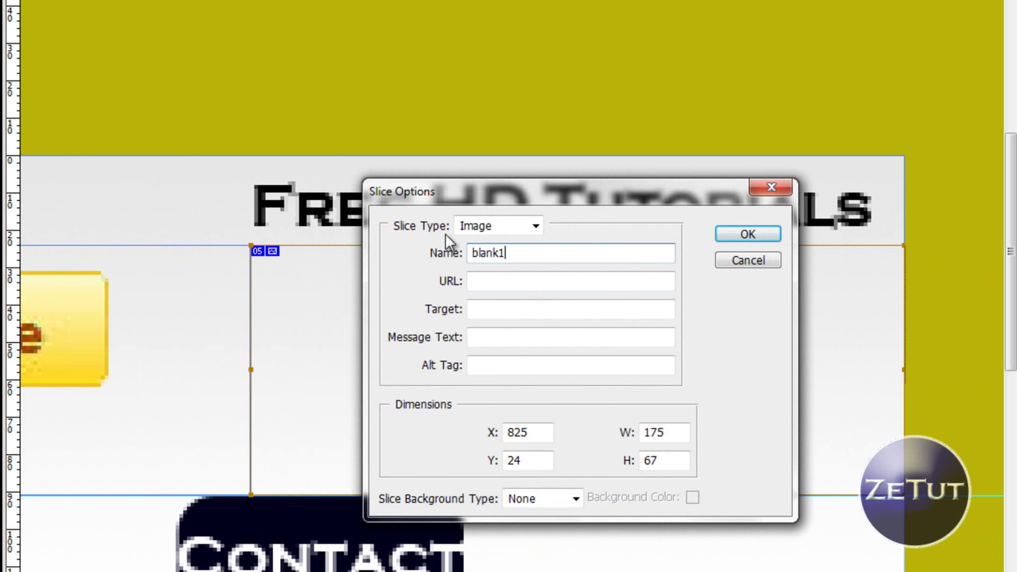
pyautogui.press('Return')
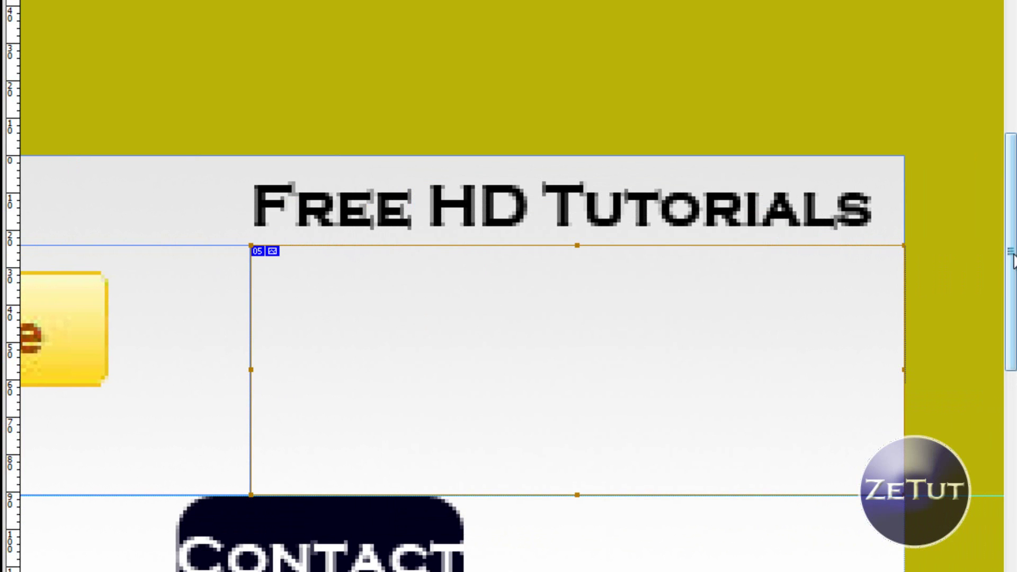
# - Slice the empty area between the Contact tab and the banner's right edge, about 118 × 29 px, and name it "blank2"
pyautogui.scroll(-3, 1001, 318)
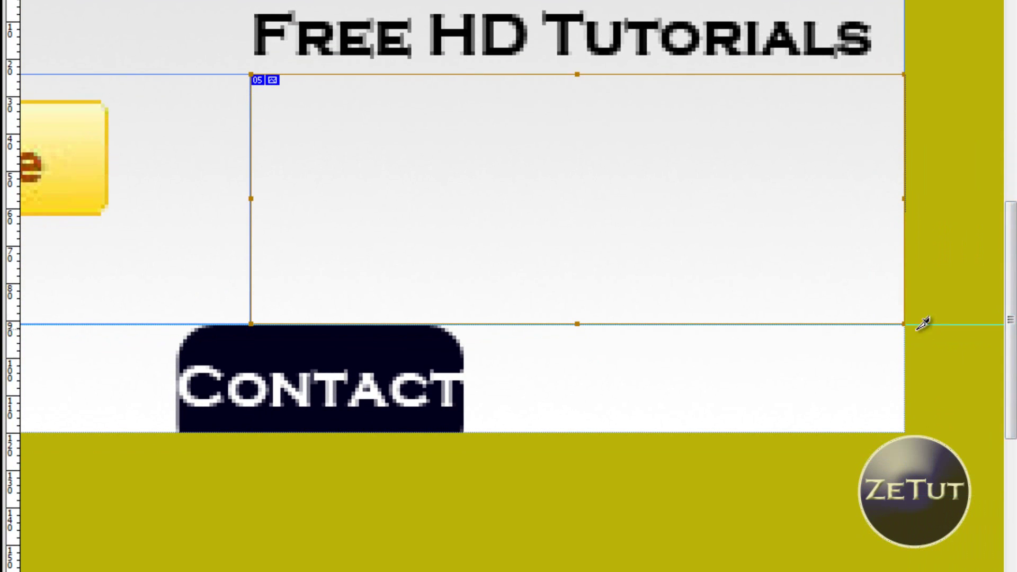
pyautogui.moveTo(906, 323); pyautogui.dragTo(467, 430)
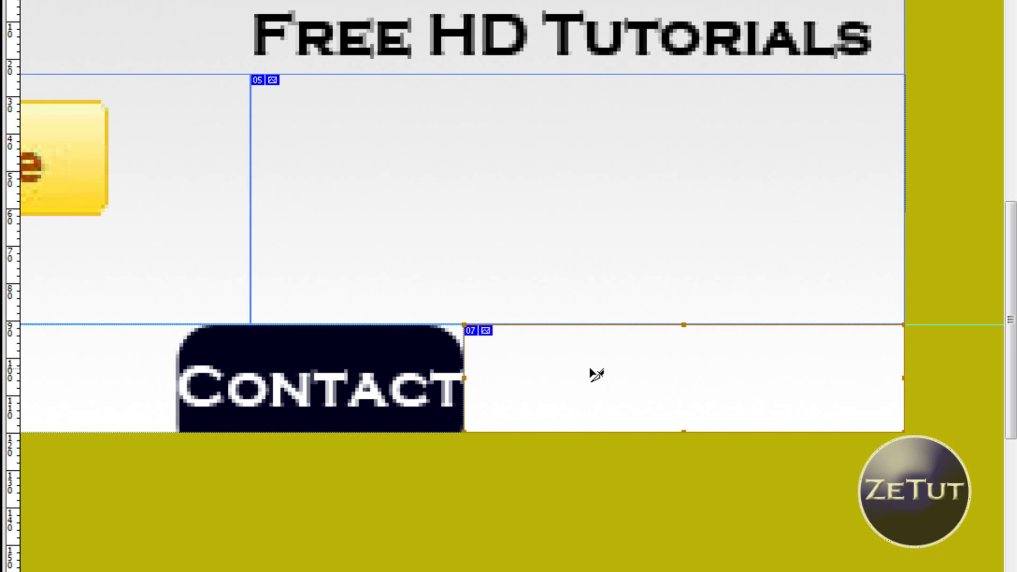
pyautogui.doubleClick(590, 369)
pyautogui.moveTo(557, 254); pyautogui.dragTo(361, 211)
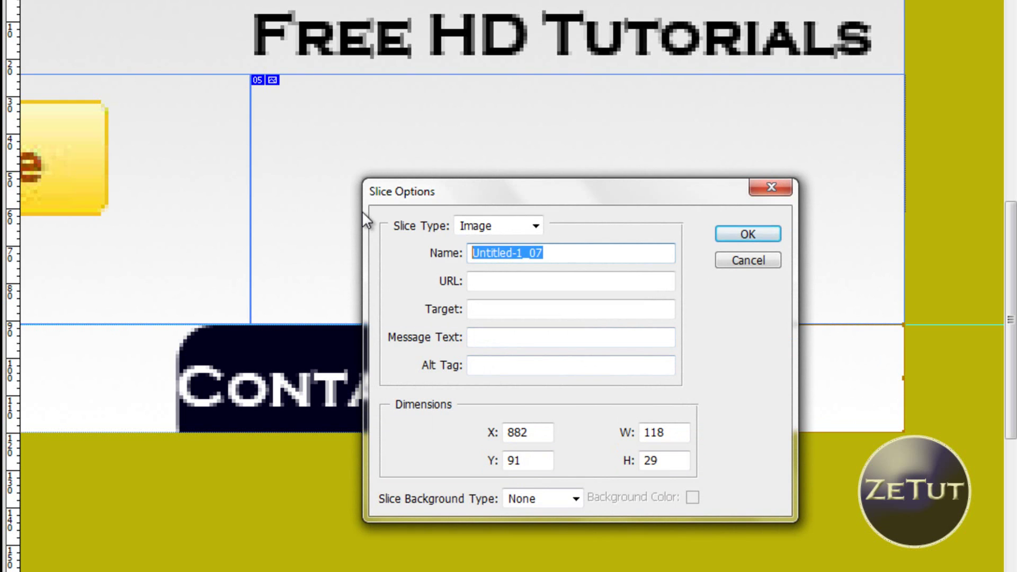
pyautogui.write('blank2#')
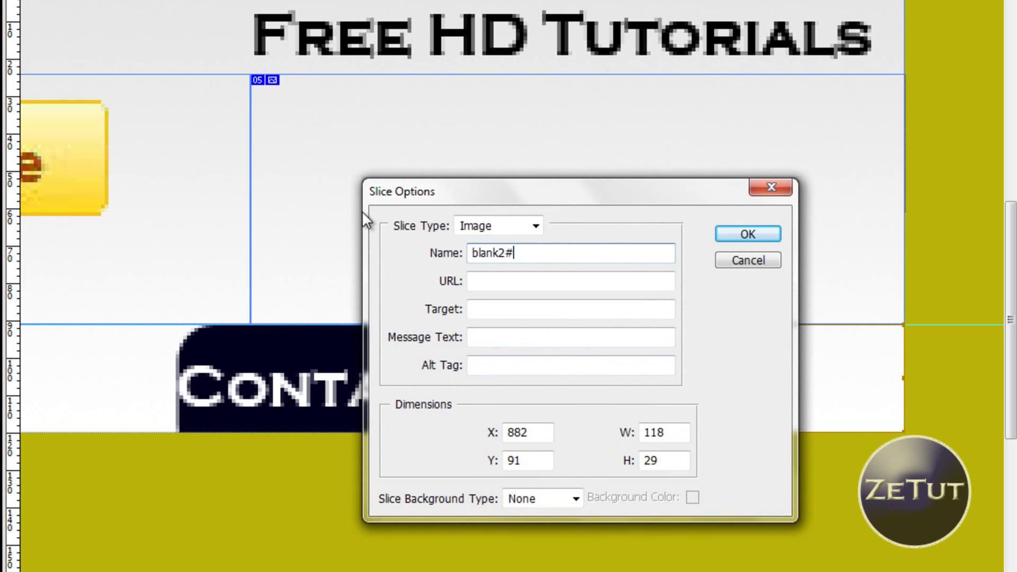
pyautogui.press('BackSpace')
pyautogui.press('Return')
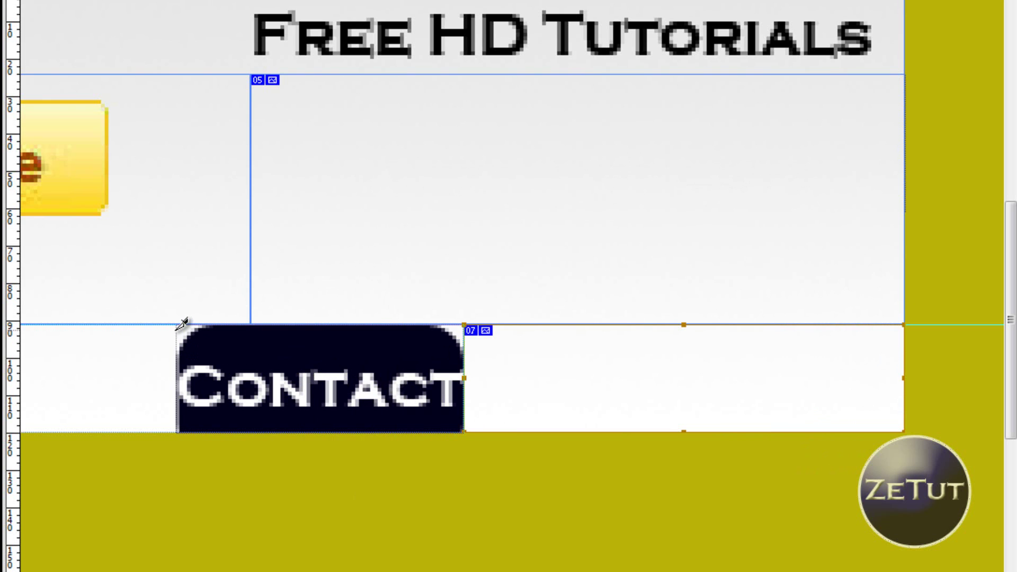
# - Slice the Contact tab below the guide, about 77 × 29 px, and name it "Contact"
pyautogui.click(245, 388)
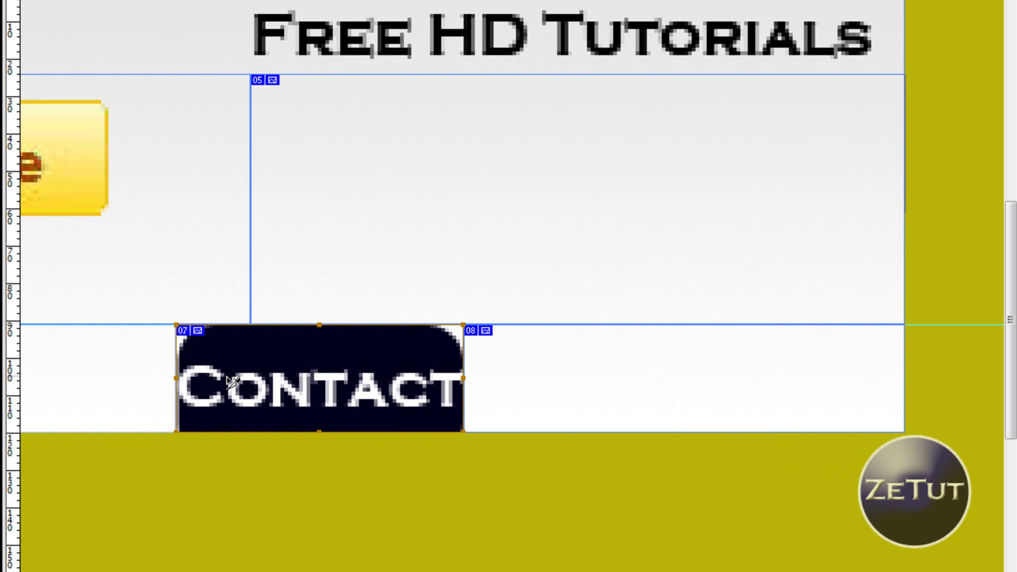
pyautogui.doubleClick(233, 382)
pyautogui.moveTo(565, 259); pyautogui.dragTo(482, 236)
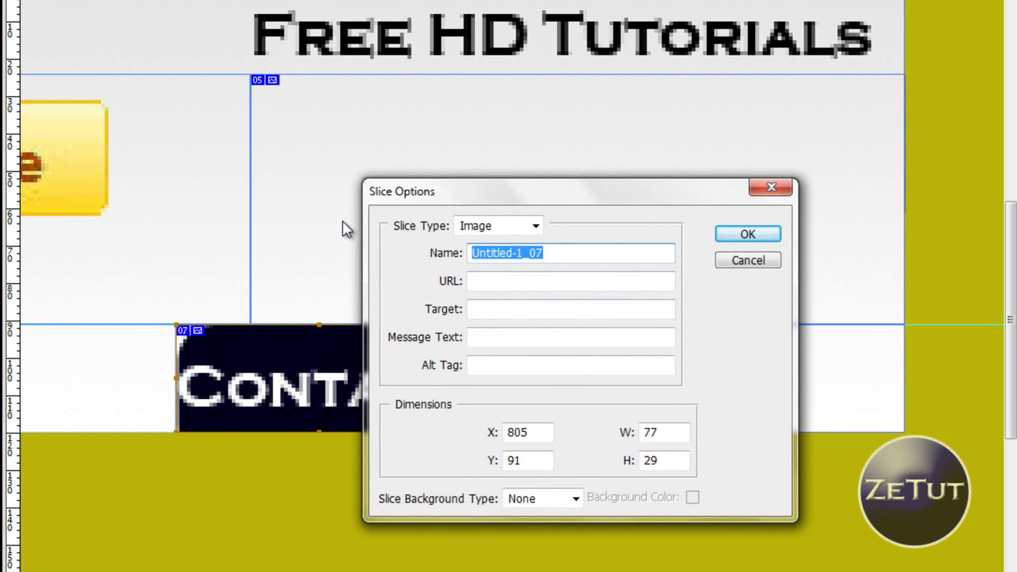
pyautogui.write('Contact')
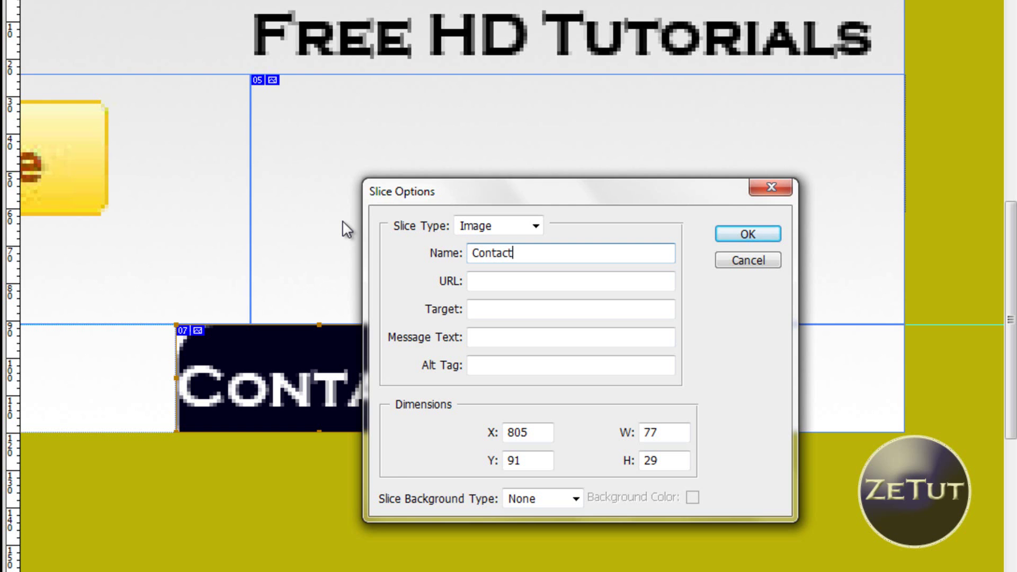
pyautogui.press('Return')
# - Slice the empty area between the About and Contact tabs, about 83 × 29 px, and name it "blank3"
pyautogui.moveTo(236, 315)
pyautogui.mouseDown()
pyautogui.moveTo(618, 284)
pyautogui.moveTo(755, 295)
pyautogui.moveTo(402, 389)
pyautogui.moveTo(392, 406)
pyautogui.mouseUp()
pyautogui.doubleClick(422, 381)
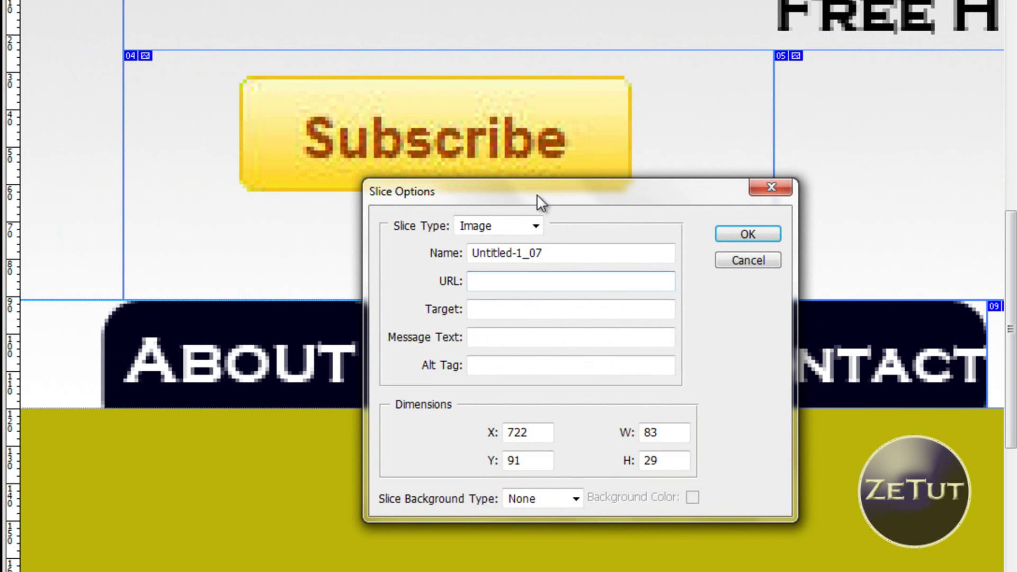
pyautogui.moveTo(552, 261); pyautogui.dragTo(452, 249)
pyautogui.write('b')
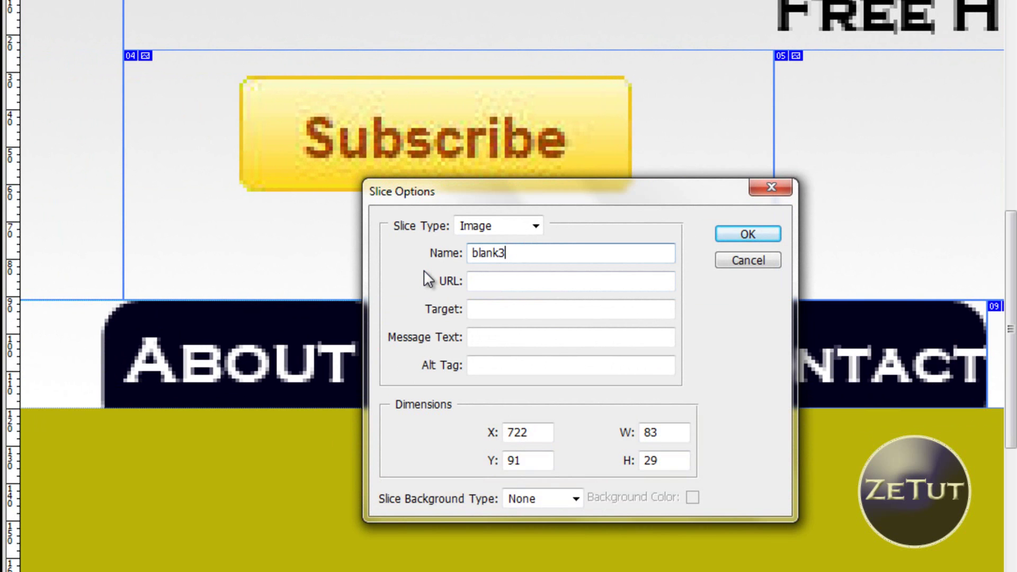
pyautogui.write('lank3')
pyautogui.press('Return')
# - Slice the About tab below the guide, about 76 × 29 px, and name it "About"
pyautogui.moveTo(391, 300); pyautogui.dragTo(102, 400)
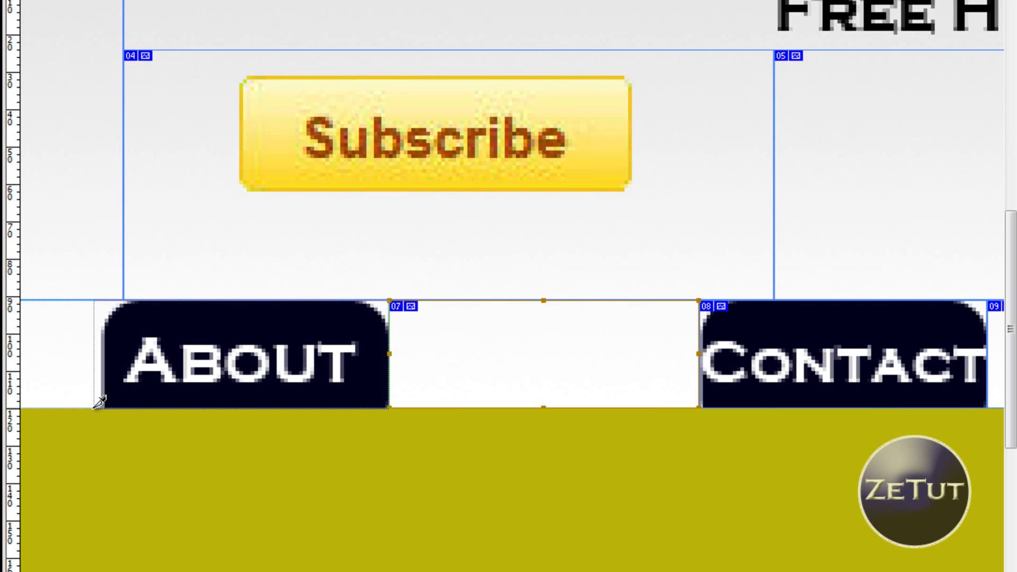
pyautogui.click(105, 402)
pyautogui.doubleClick(145, 388)
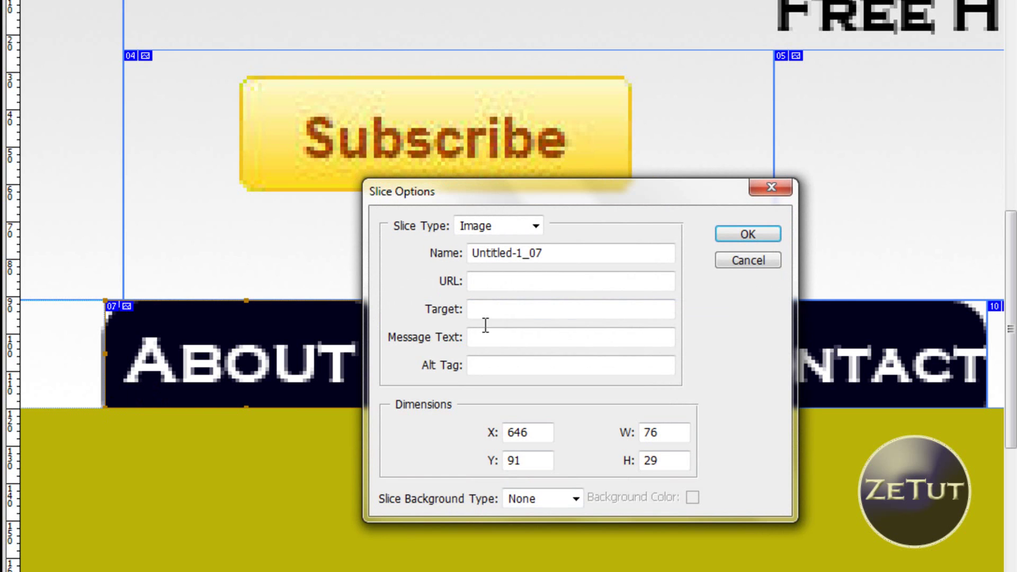
pyautogui.doubleClick(557, 254)
pyautogui.write('About')
pyautogui.press('Return')
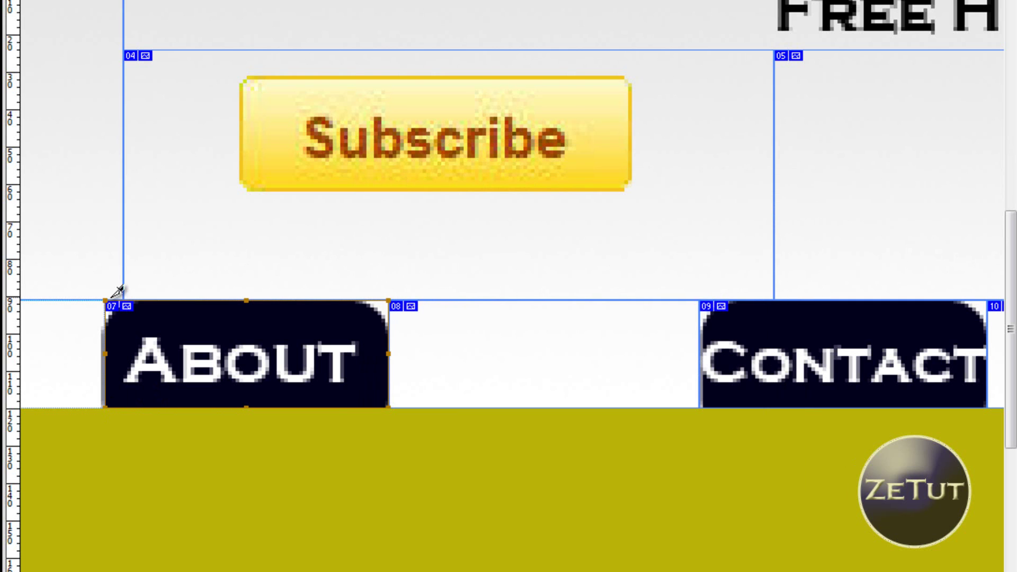
# - Slice the empty area between the Photo and About tabs, about 86 × 29 px, and name it "blank5"
pyautogui.hscroll(-5, 113, 293)
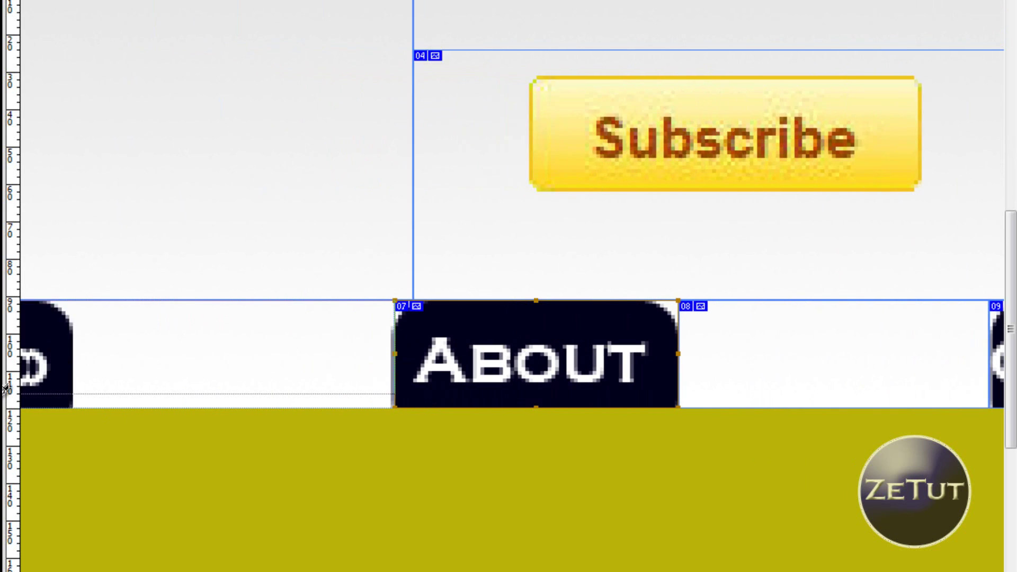
pyautogui.click(177, 403)
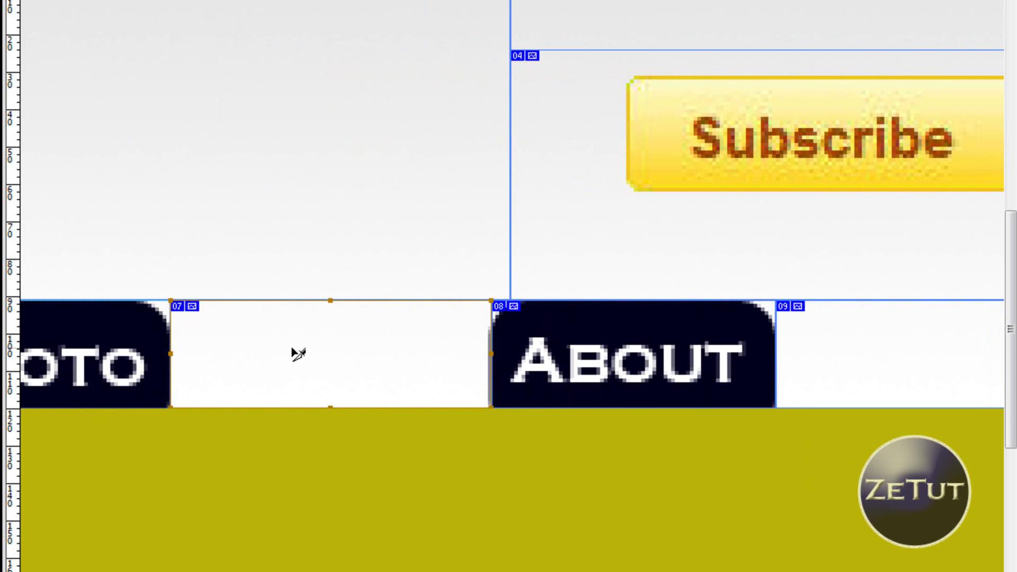
pyautogui.doubleClick(295, 356)
pyautogui.doubleClick(525, 249)
pyautogui.write('blank')
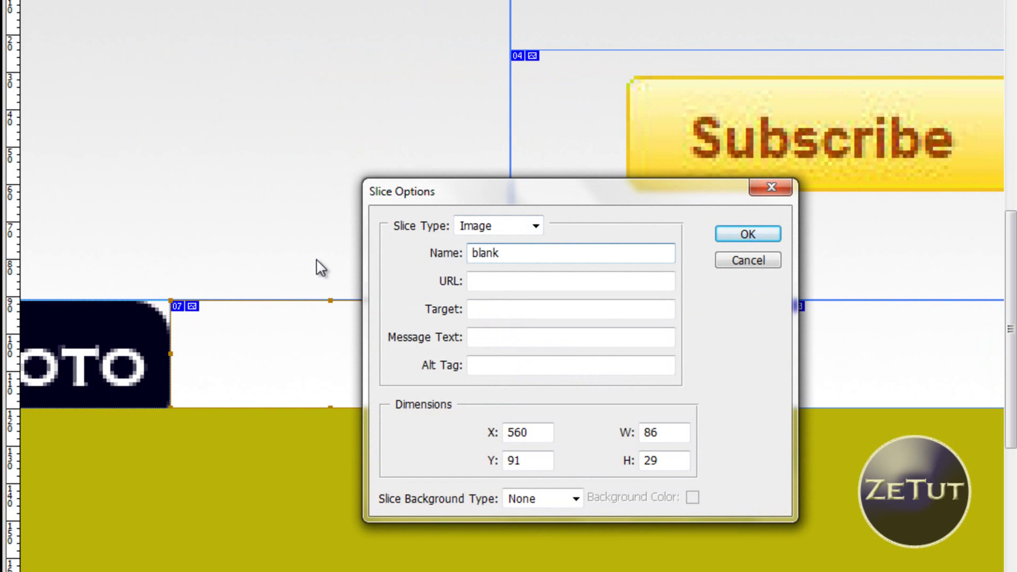
pyautogui.write('3')
pyautogui.press('Return')
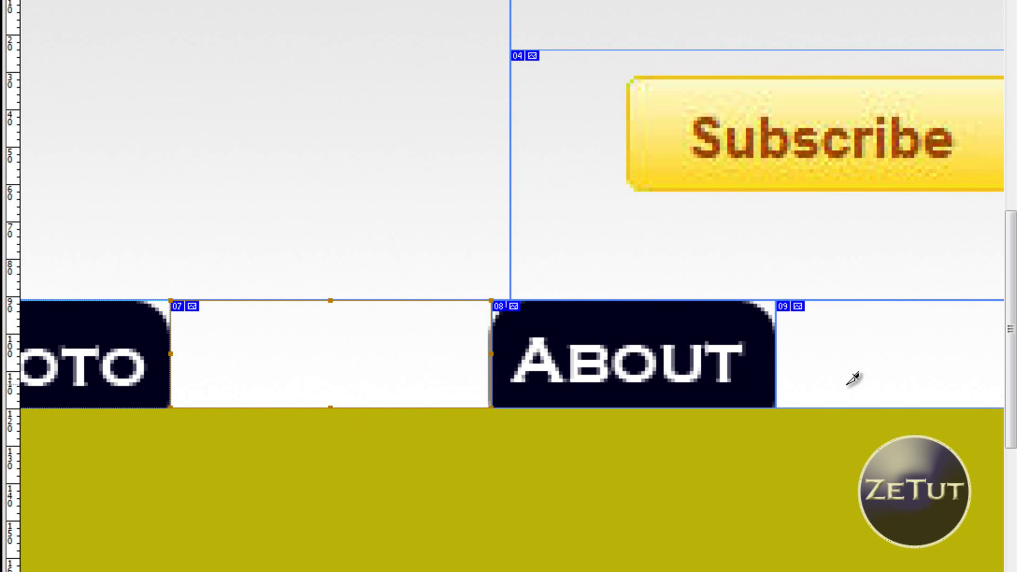
pyautogui.doubleClick(311, 365)
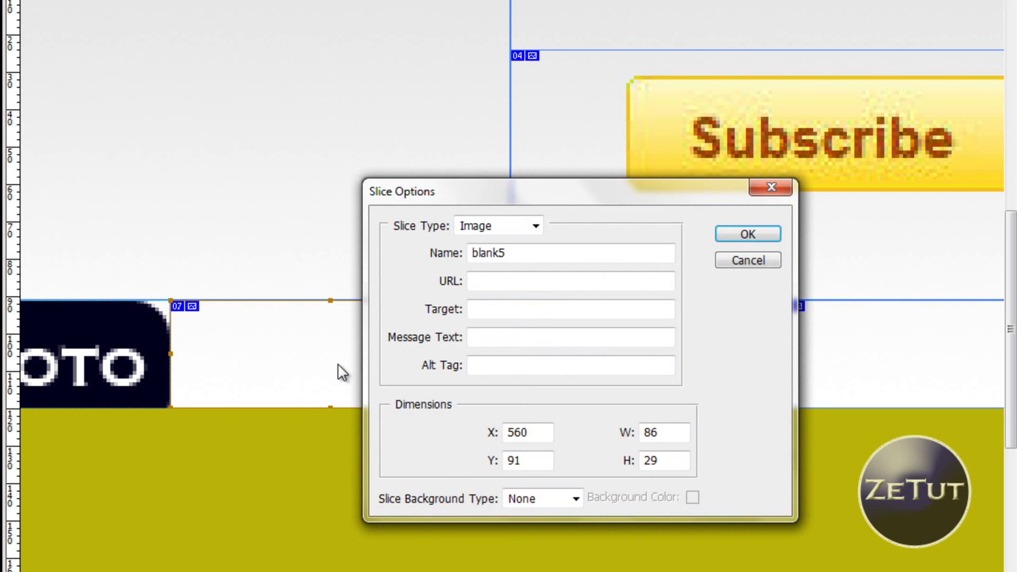
pyautogui.click(733, 236)
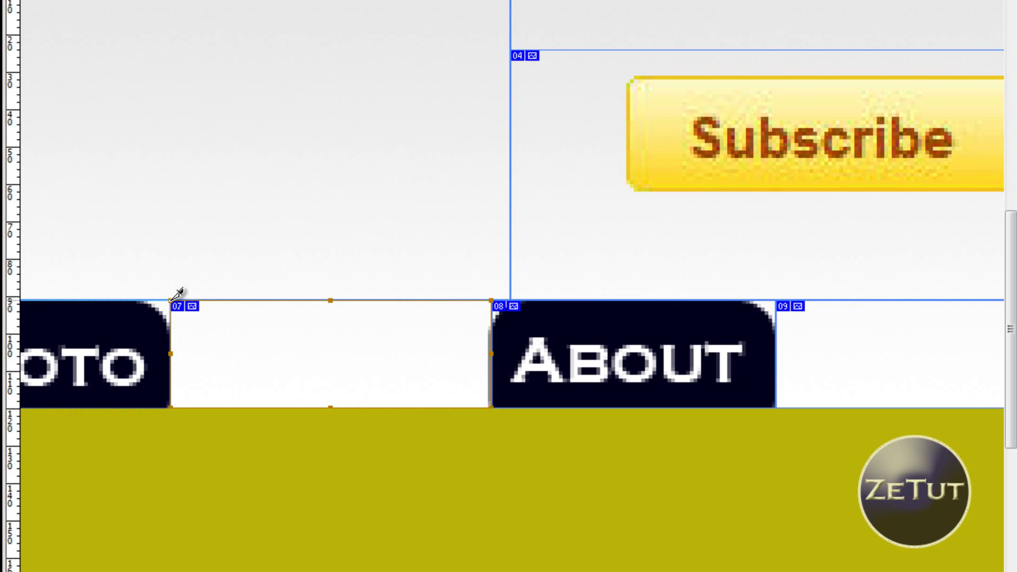
# - Slice the Photo tab below the guide, about 76 × 29 px, and name it "Photo"
pyautogui.hscroll(-6, 178, 293)
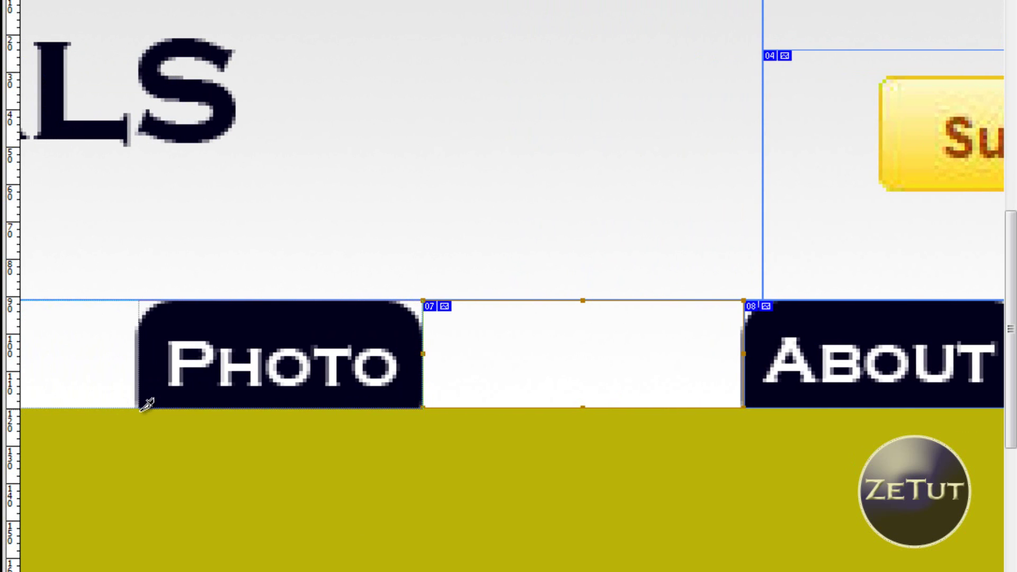
pyautogui.moveTo(141, 401); pyautogui.dragTo(423, 301)
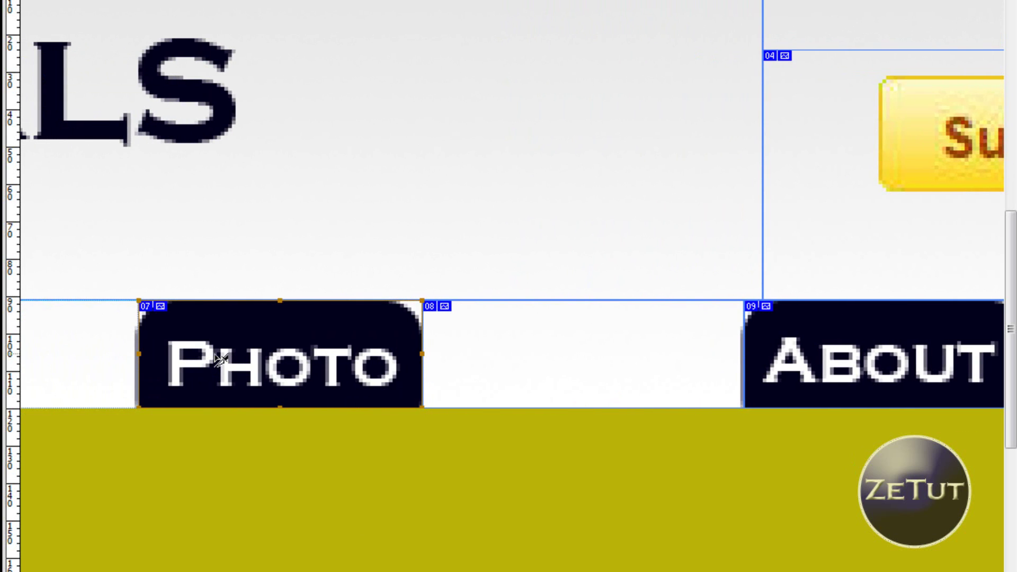
pyautogui.doubleClick(222, 360)
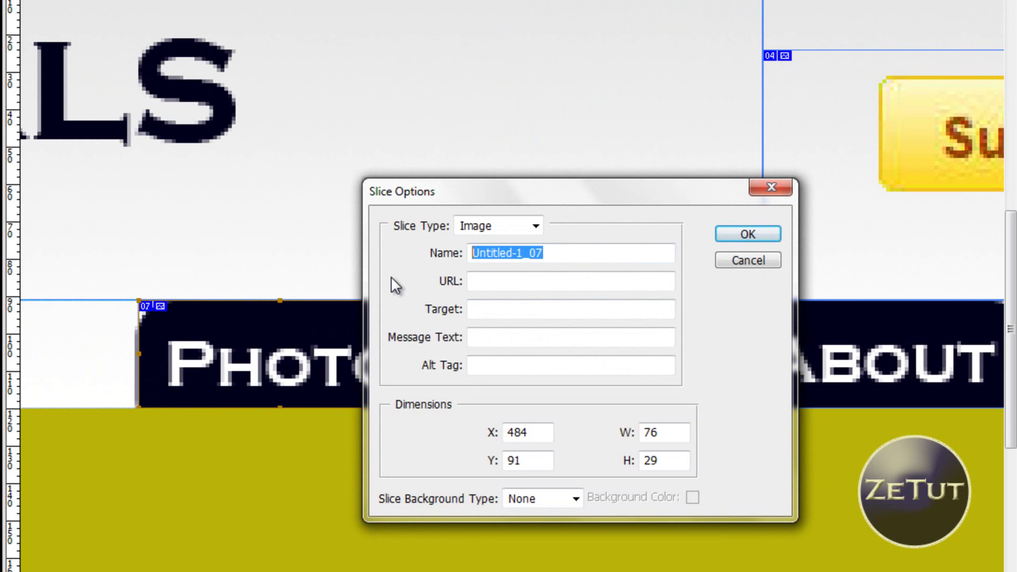
pyautogui.write('Photo')
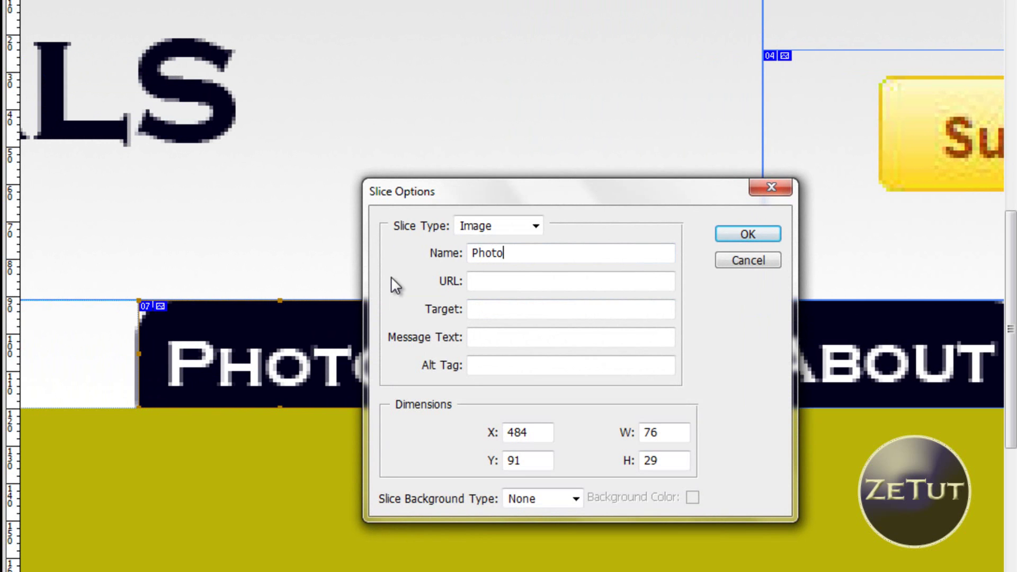
pyautogui.press('Return')
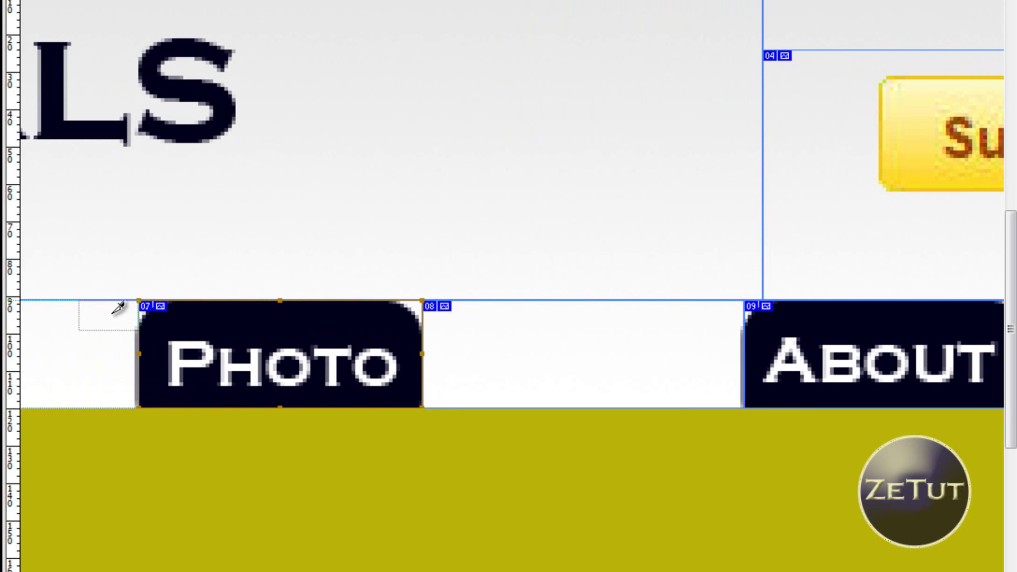
# - Slice the empty area between the Video and Photo tabs, about 84 × 29 px, and name it "blank6"
pyautogui.hscroll(-3, 118, 307)
pyautogui.hscroll(-3, 10, 388)
pyautogui.moveTo(166, 393); pyautogui.dragTo(98, 405)
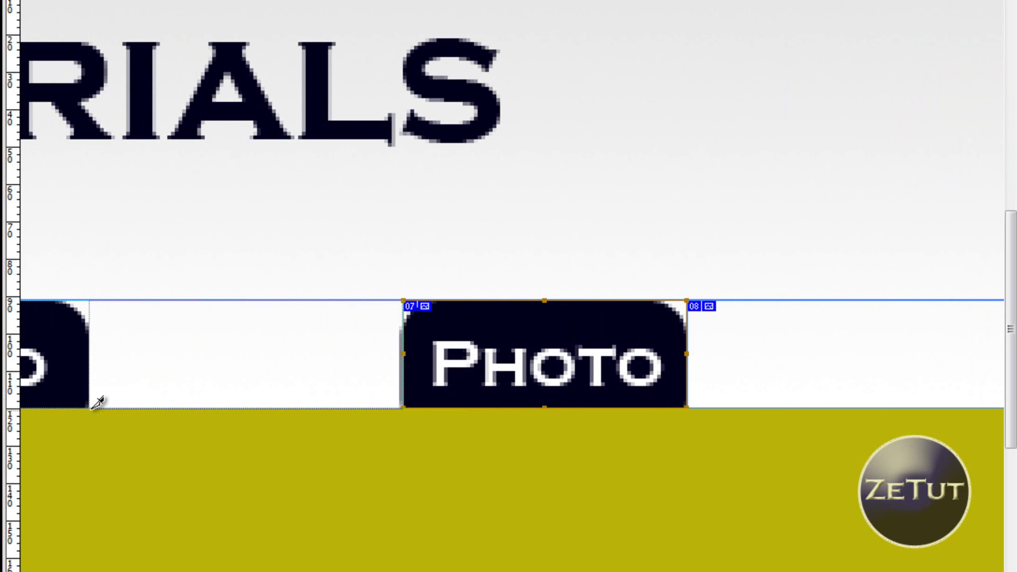
pyautogui.doubleClick(164, 355)
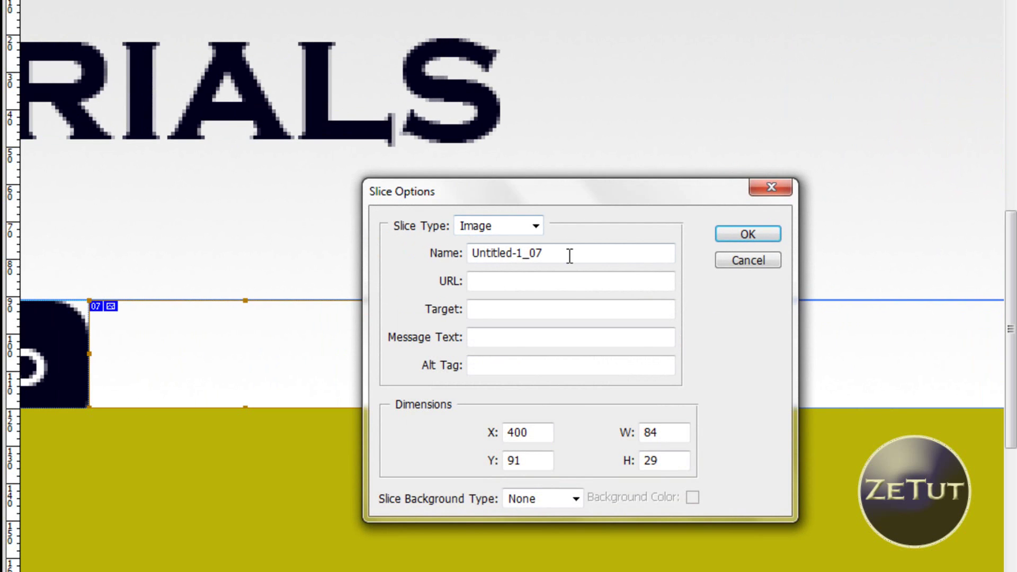
pyautogui.write('blank6')
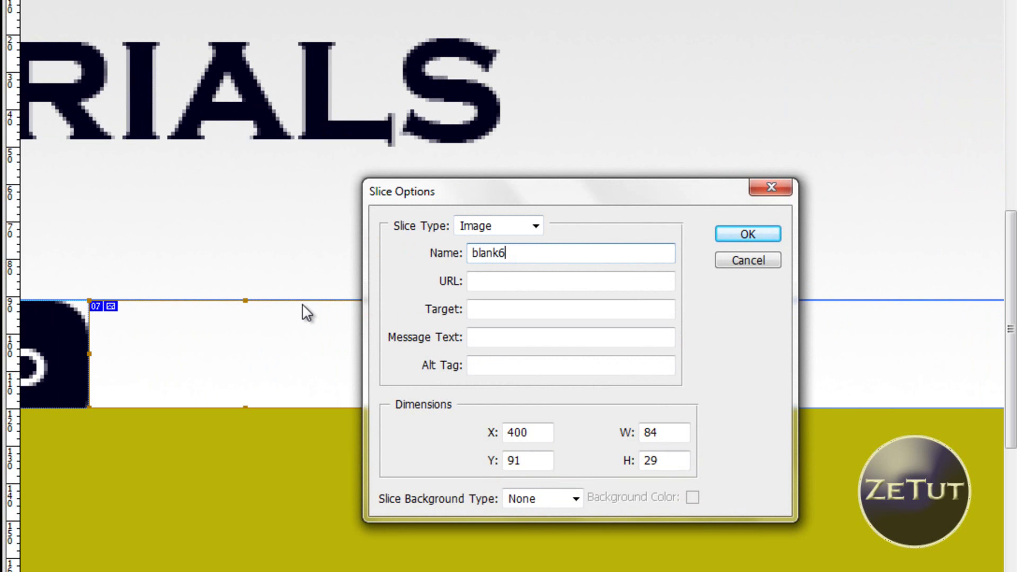
pyautogui.press('Return')
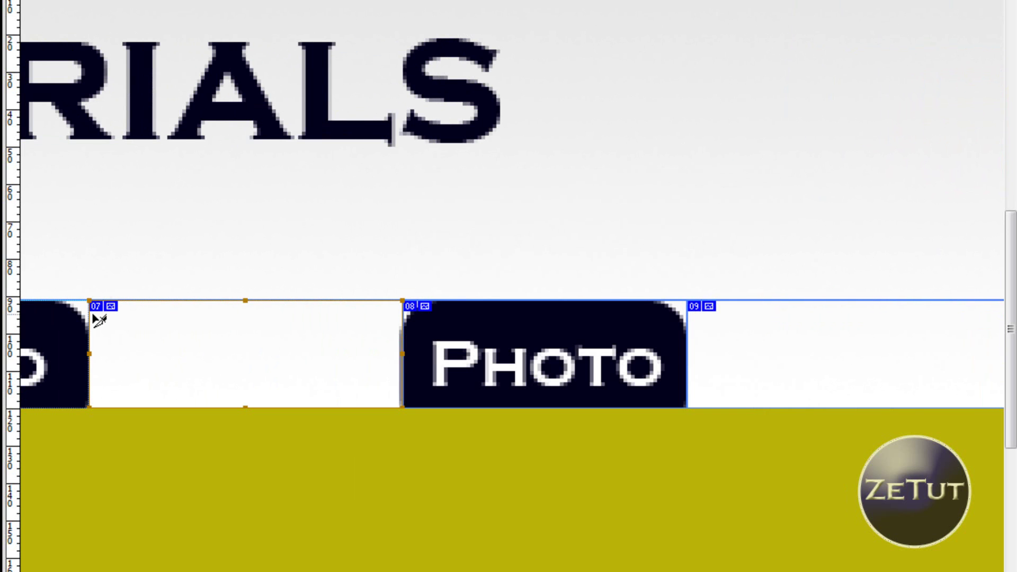
# - Slice the Video tab from the guide down to the banner's bottom edge and name it "Video"
pyautogui.hscroll(-5, 96, 293)
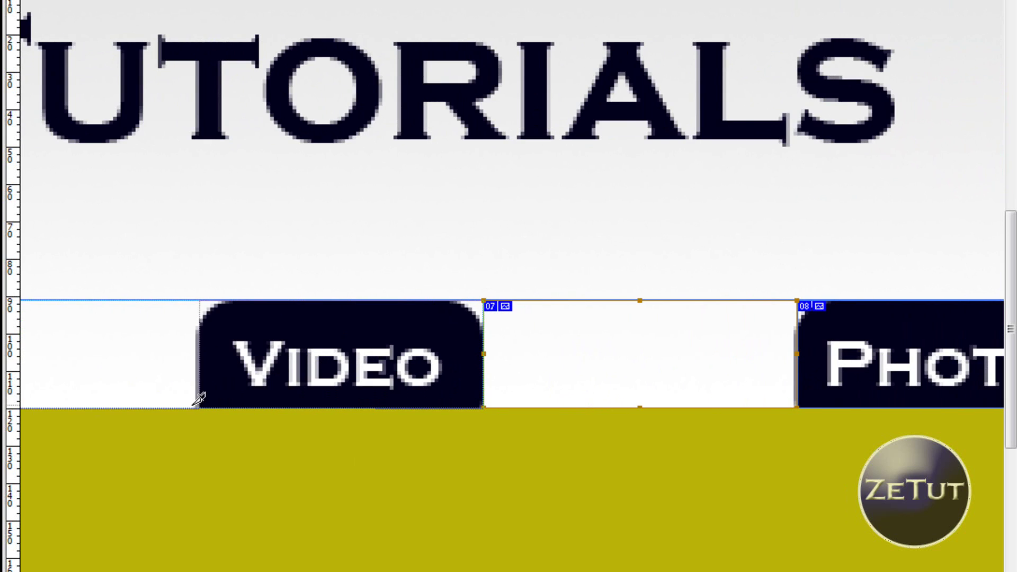
pyautogui.moveTo(201, 402); pyautogui.dragTo(204, 404)
pyautogui.doubleClick(278, 368)
pyautogui.click(554, 255)
pyautogui.moveTo(555, 255); pyautogui.dragTo(347, 277)
pyautogui.write('Video')
pyautogui.press('Return')
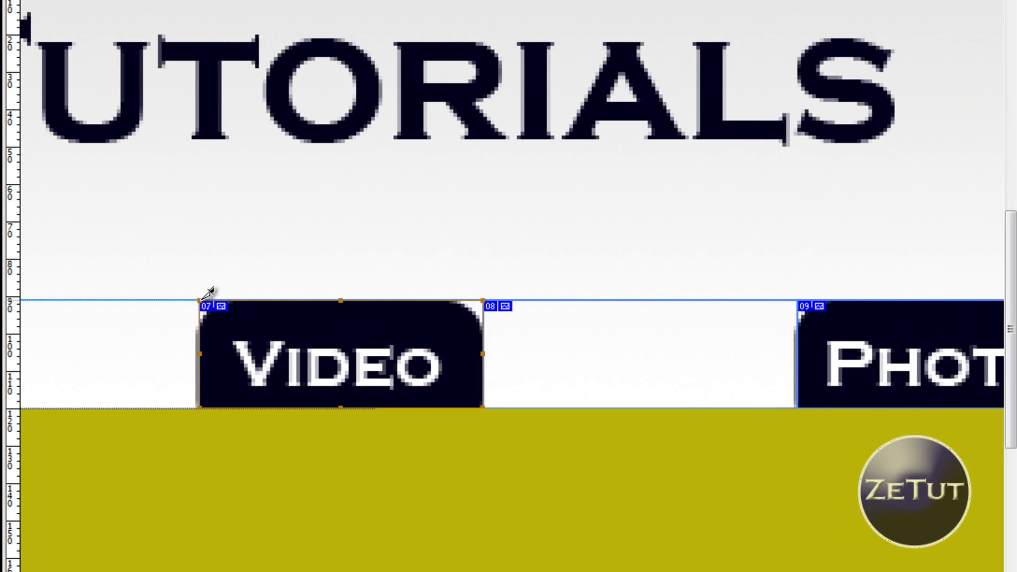
# - Slice the empty area between the Home and Video tabs, about 90 × 29 px, and name it "blank"
pyautogui.hscroll(-5, 34, 336)
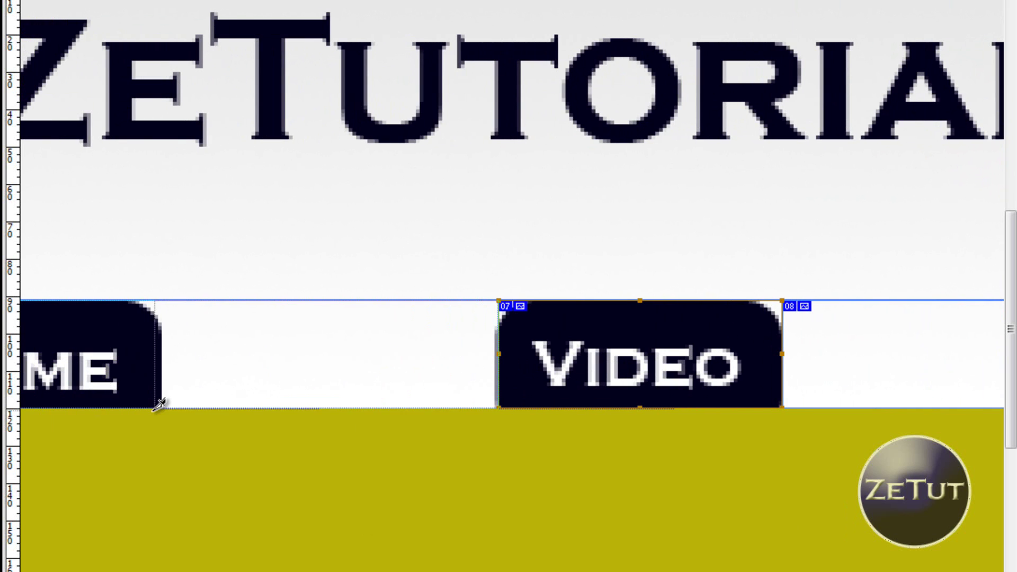
pyautogui.click(167, 405)
pyautogui.doubleClick(261, 381)
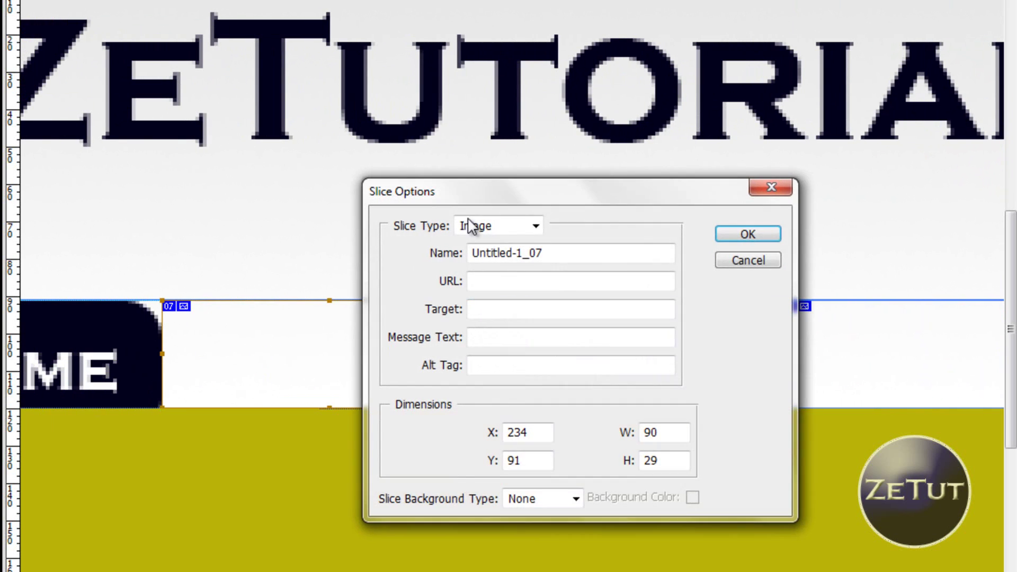
pyautogui.write('blank')
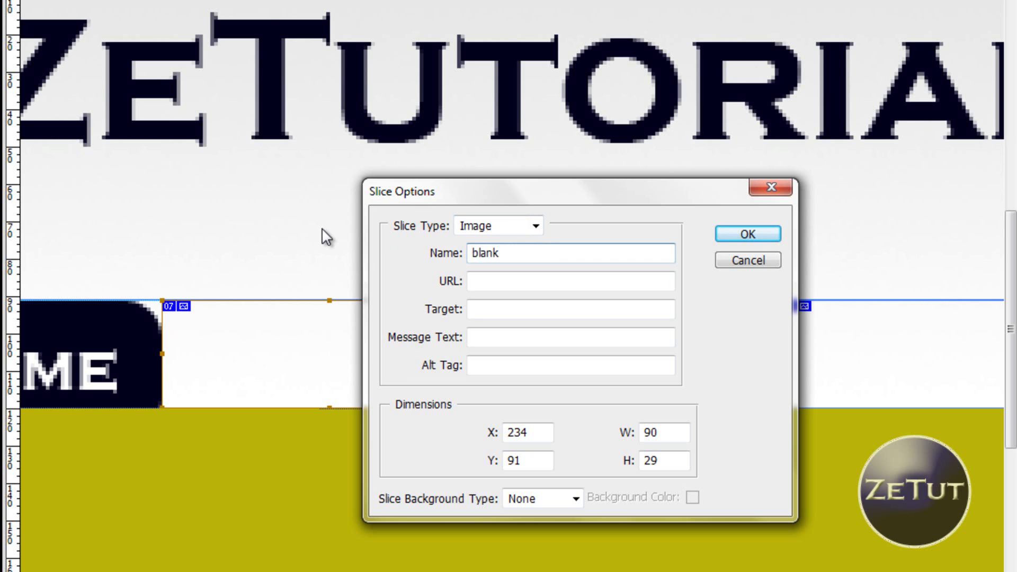
pyautogui.press('Return')
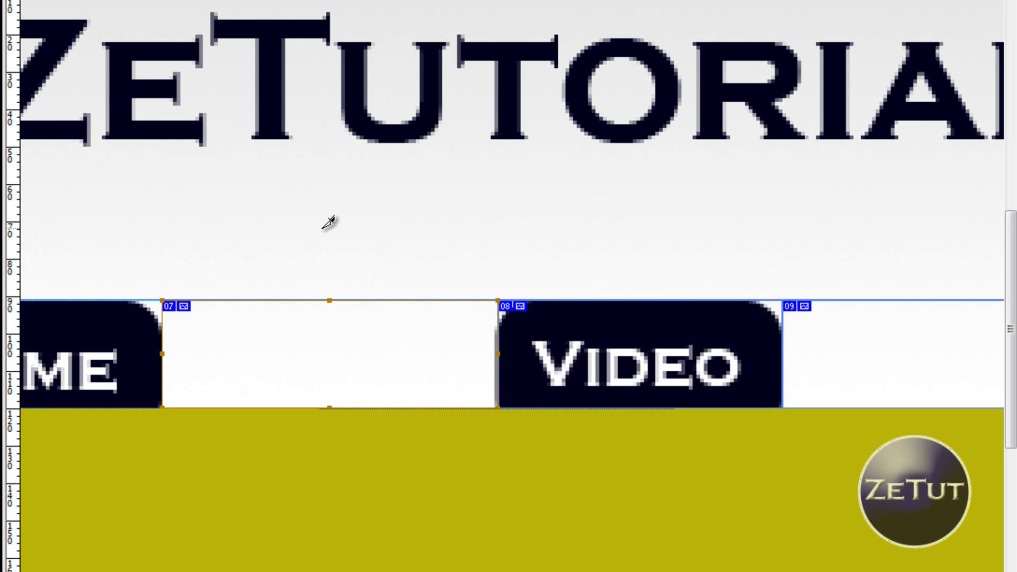
# - Name the slice around the Home tab "Home"
pyautogui.hscroll(-6, 169, 293)
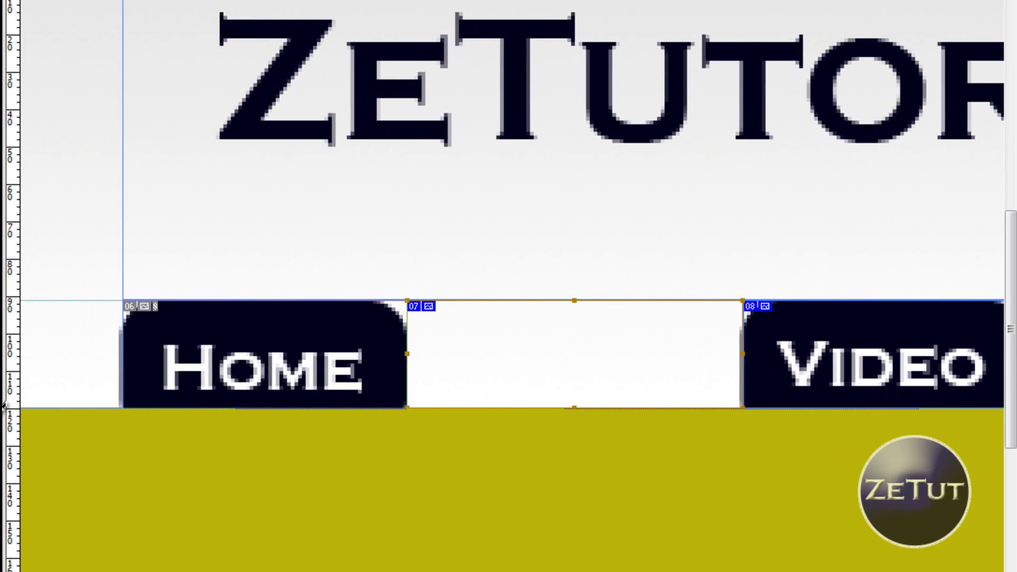
pyautogui.click(297, 379)
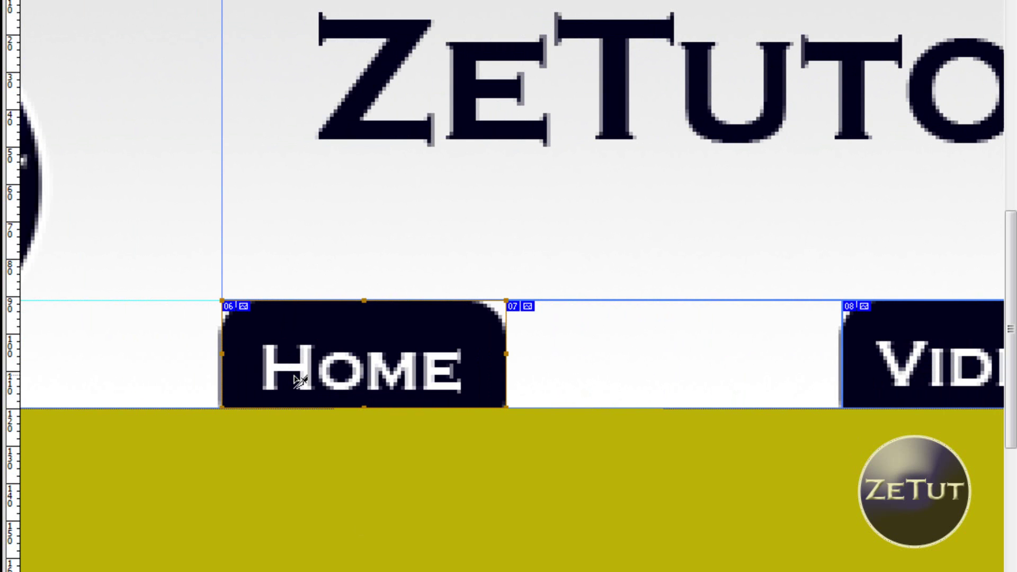
pyautogui.doubleClick(428, 343)
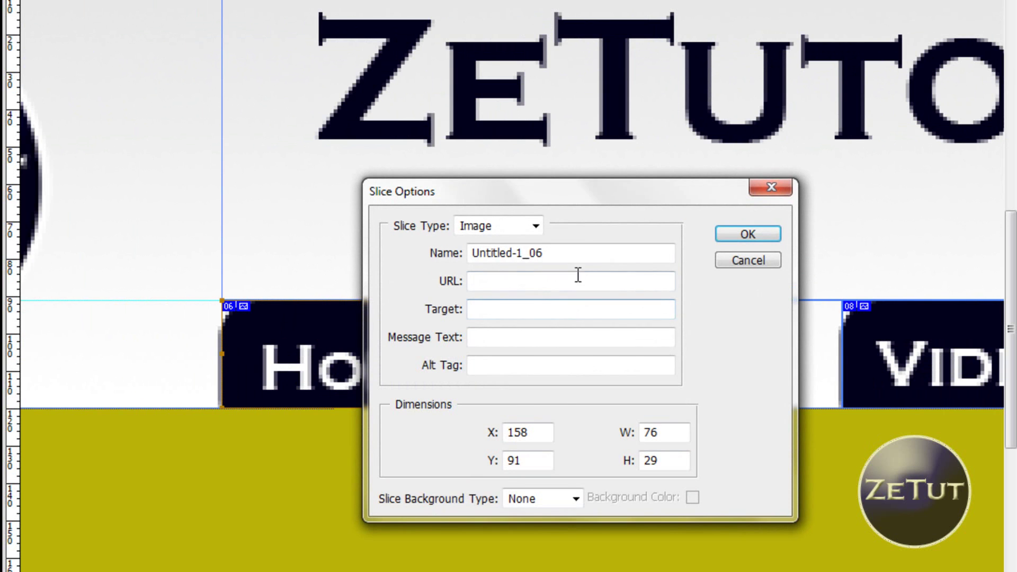
pyautogui.write('Home')
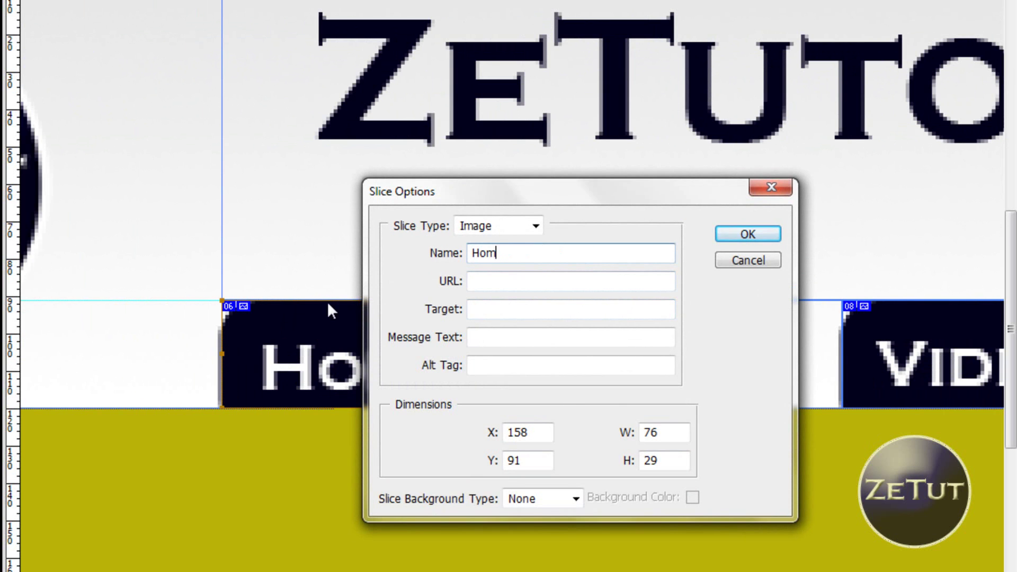
pyautogui.press('Return')
# - Open the sliced banner in Save for Web & Devices and select the logo slice
pyautogui.hotkey('ctrl', '-')
pyautogui.hotkey('ctrl', '-')
pyautogui.hotkey('ctrl', '-')
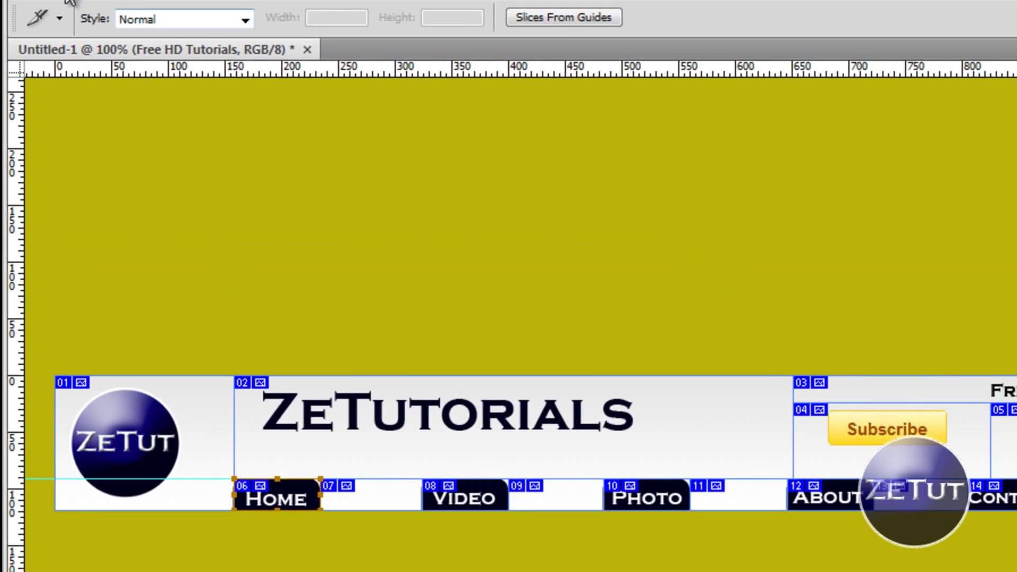
pyautogui.click(75, 21)
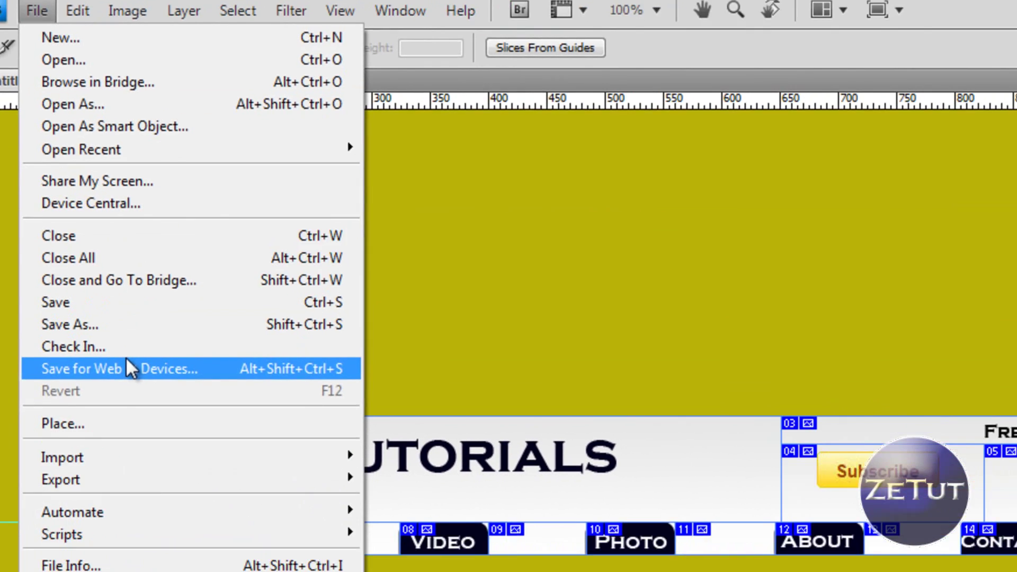
pyautogui.click(175, 406)
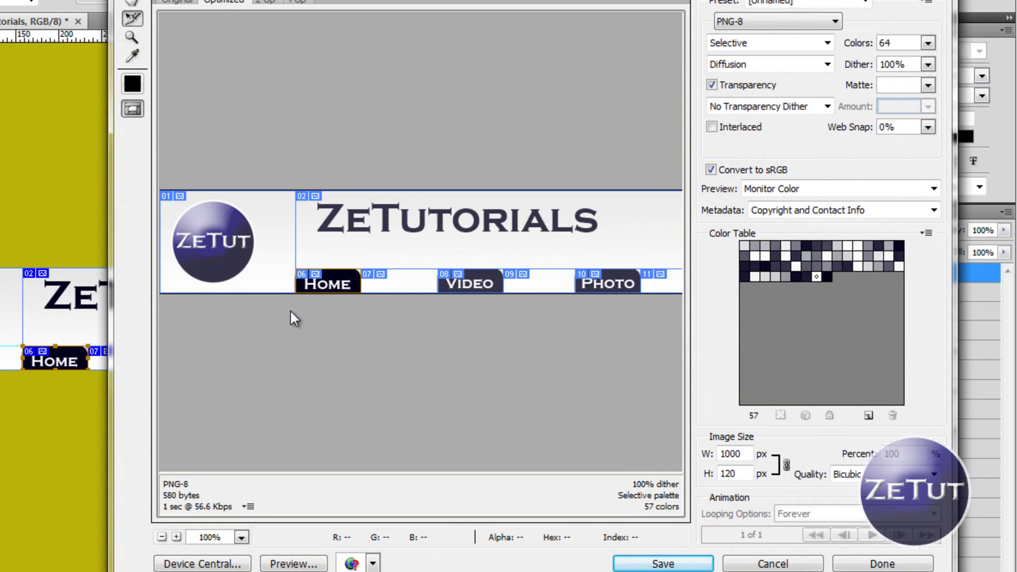
pyautogui.click(246, 212)
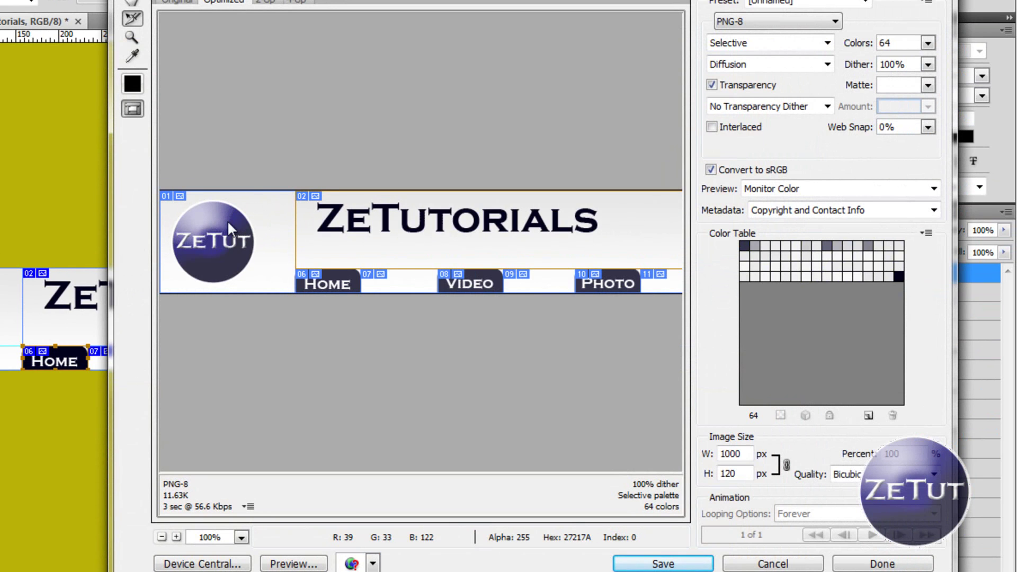
# - Try JPEG and PNG-8 as the logo slice's format, raising PNG-8 to 256 colors
pyautogui.click(720, 24)
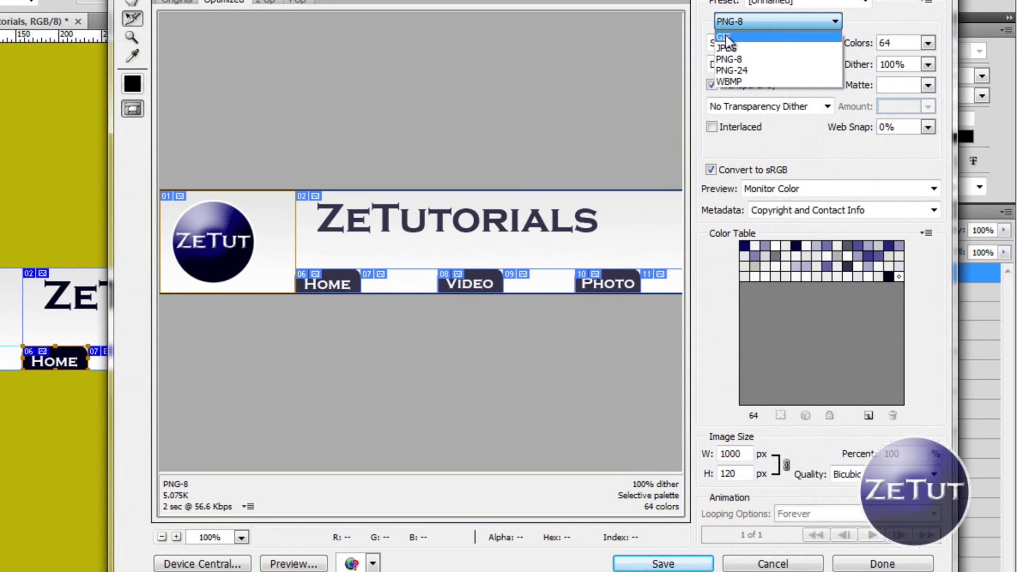
pyautogui.click(725, 33)
pyautogui.press('Down')
pyautogui.press('Down')
pyautogui.press('Down')
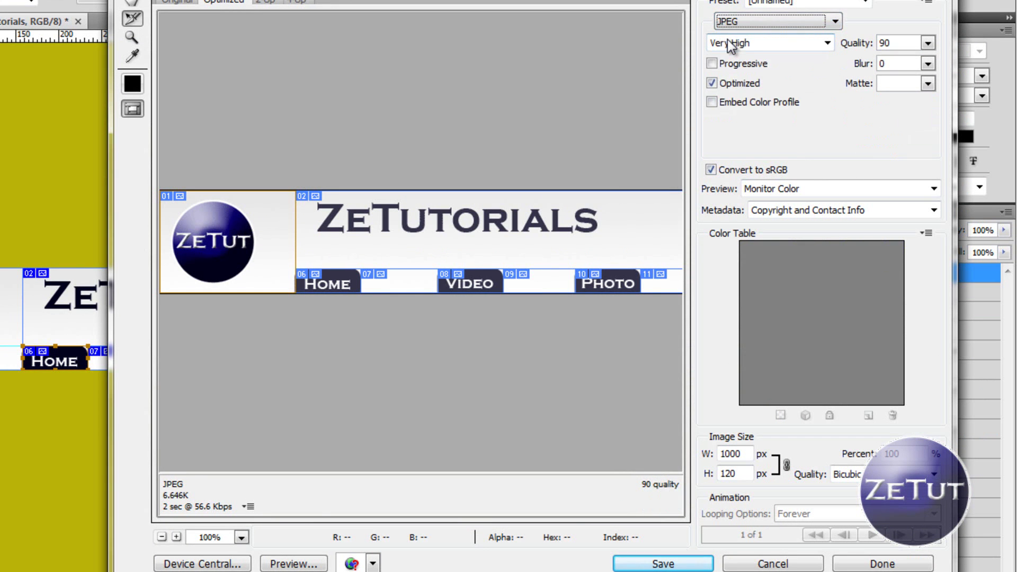
pyautogui.press('Up')
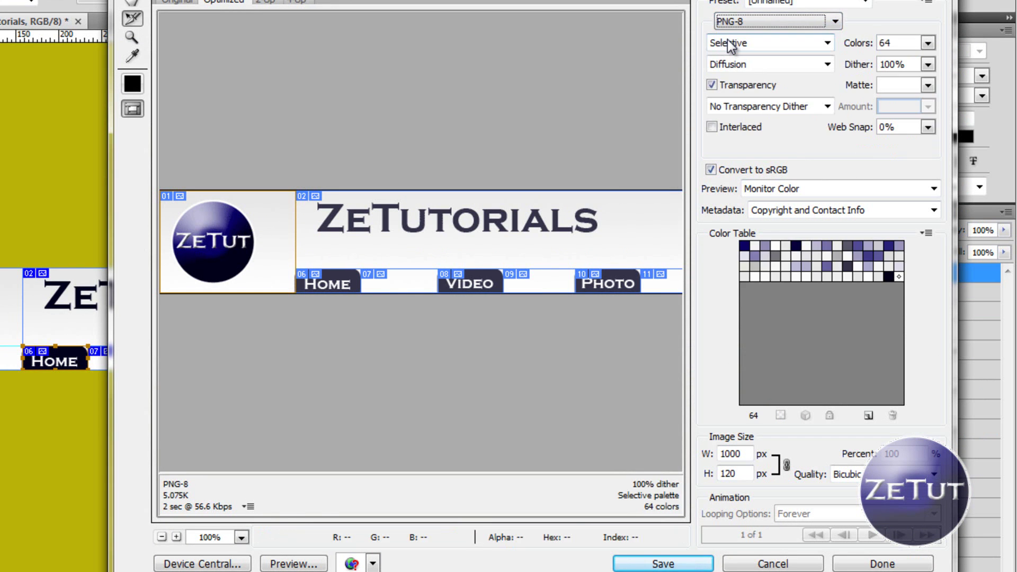
pyautogui.click(929, 42)
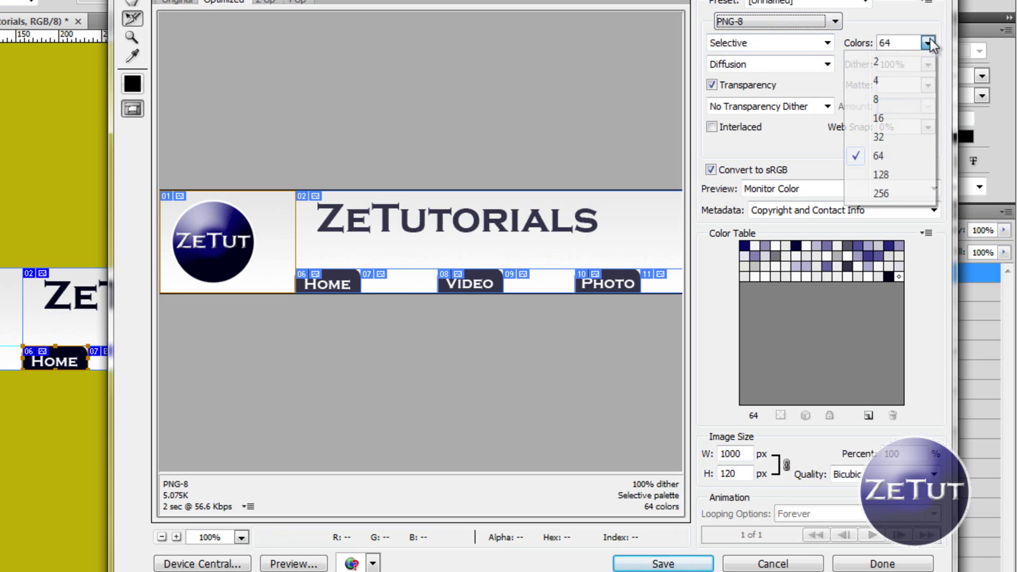
pyautogui.click(899, 192)
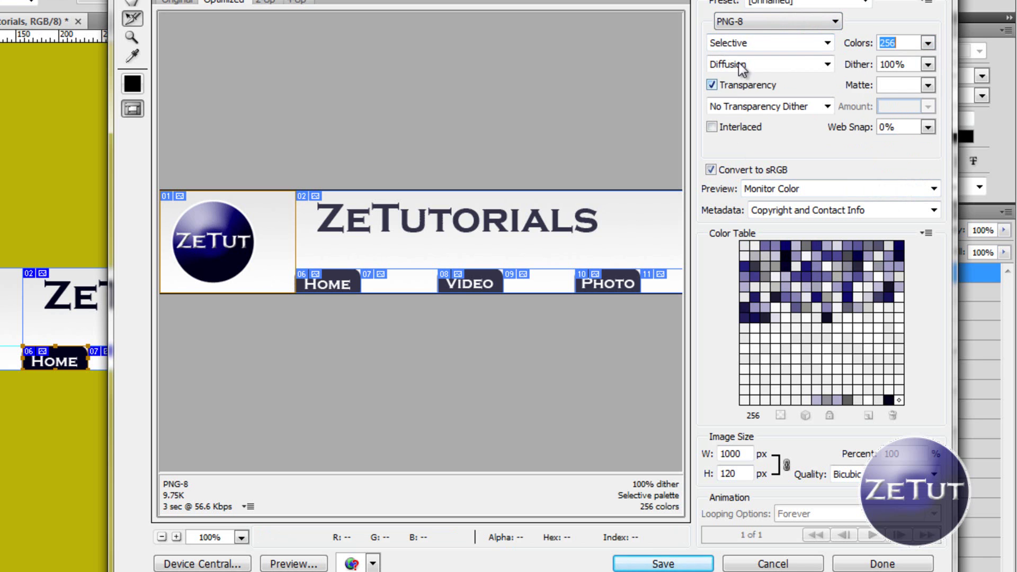
# - Set the logo slice's export format to JPEG
pyautogui.click(771, 21)
pyautogui.click(771, 33)
pyautogui.press('Down')
pyautogui.press('Down')
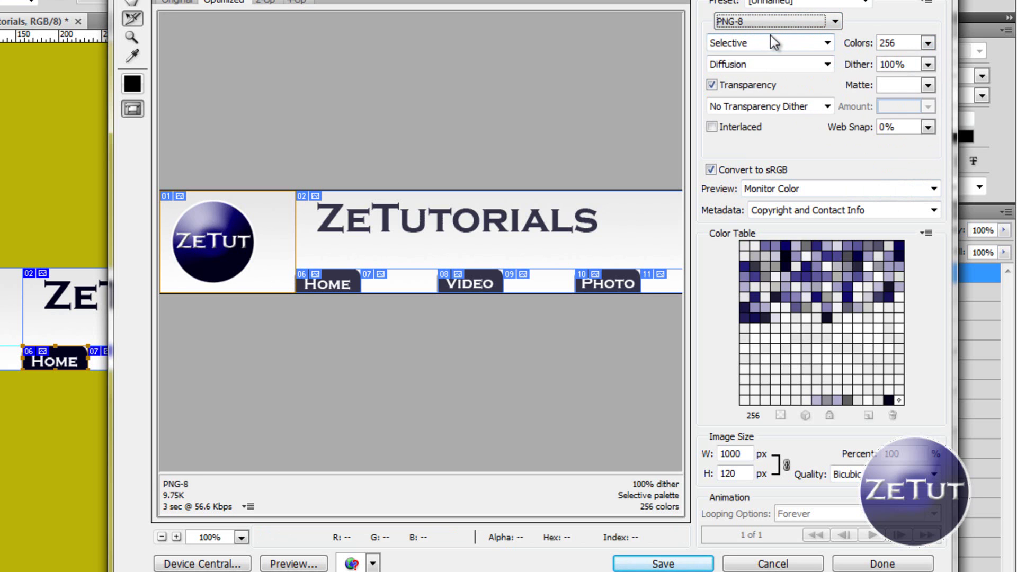
pyautogui.press('Up')
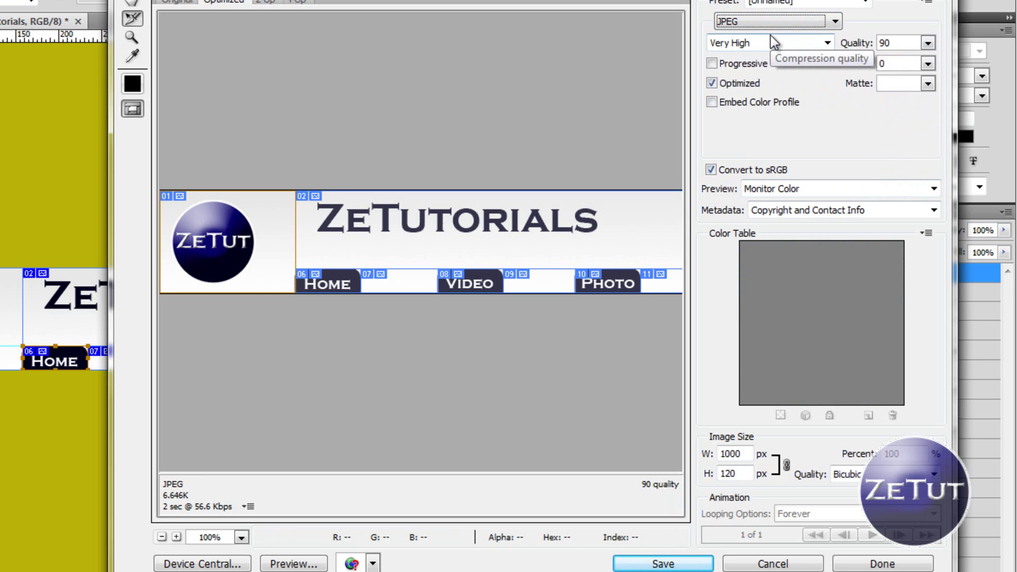
pyautogui.press('Down')
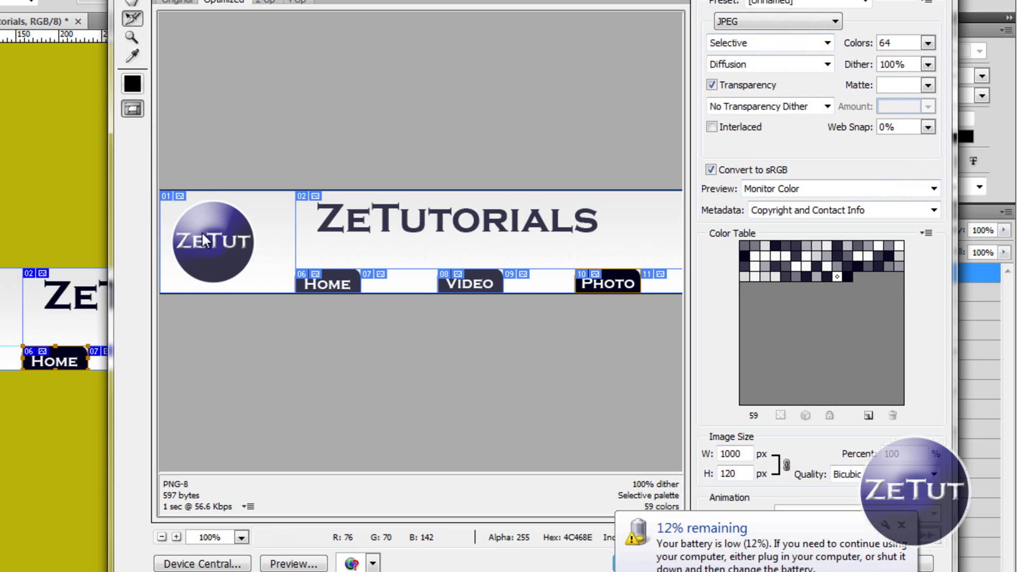
# - Check the export settings of the ZeTutorials title, logo and Home slices, dismissing the battery notification
pyautogui.click(380, 226)
pyautogui.press('Down')
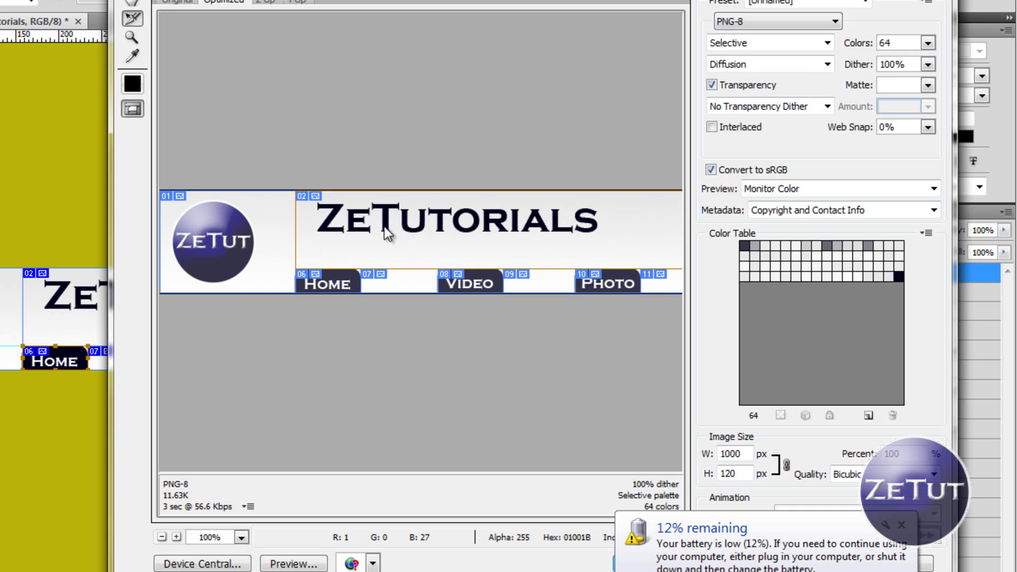
pyautogui.click(263, 234)
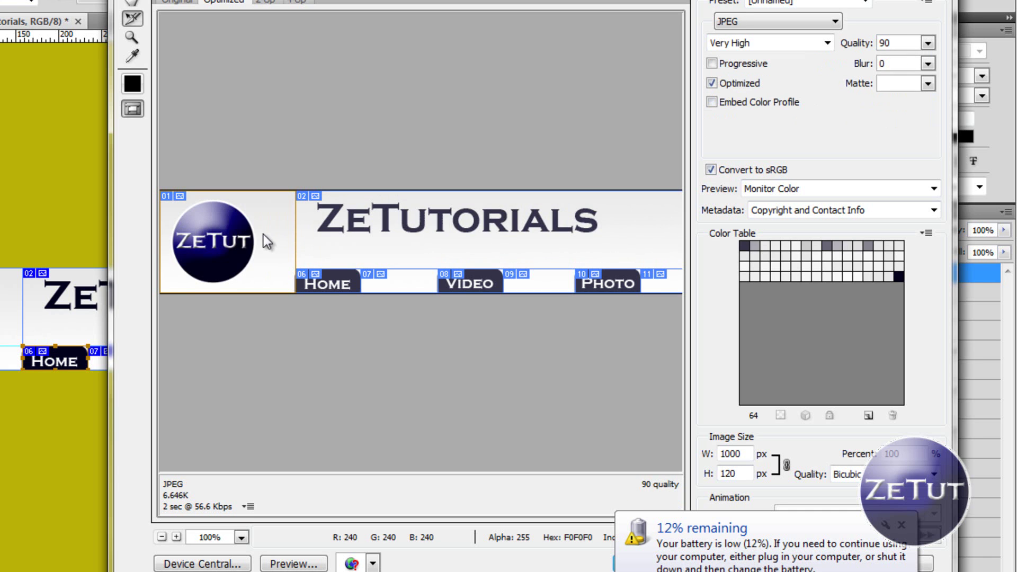
pyautogui.click(386, 231)
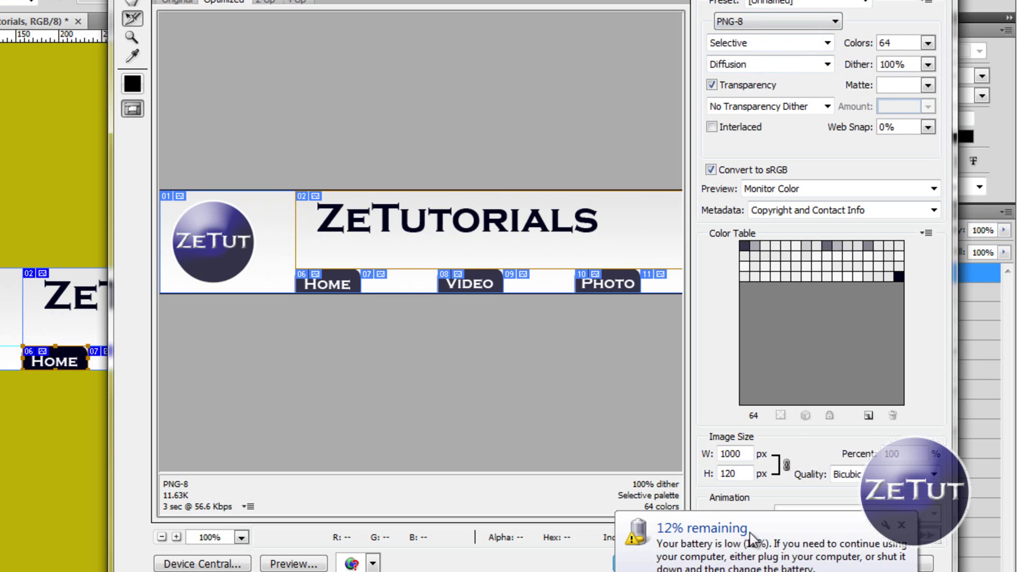
pyautogui.click(753, 538)
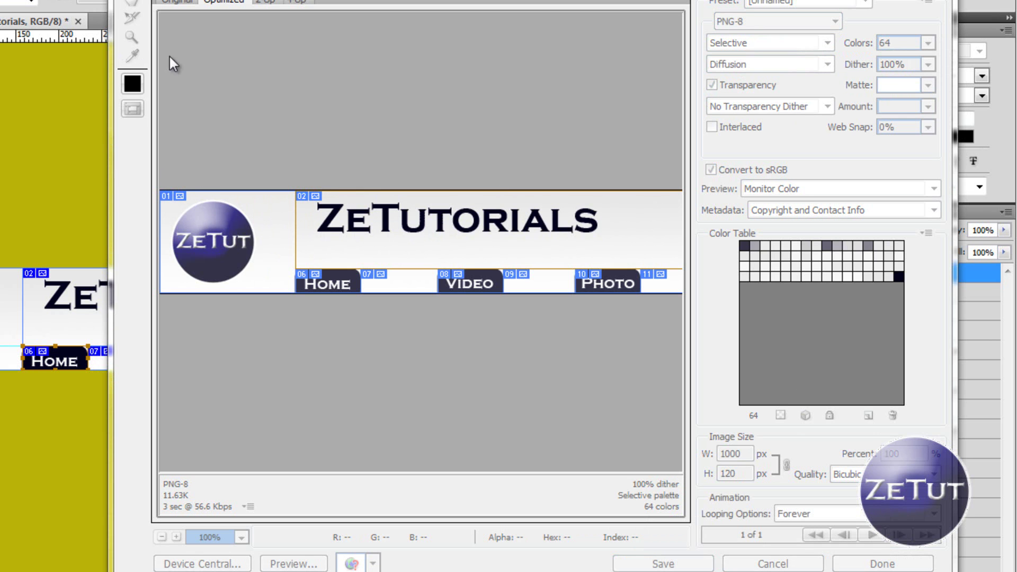
pyautogui.click(318, 282)
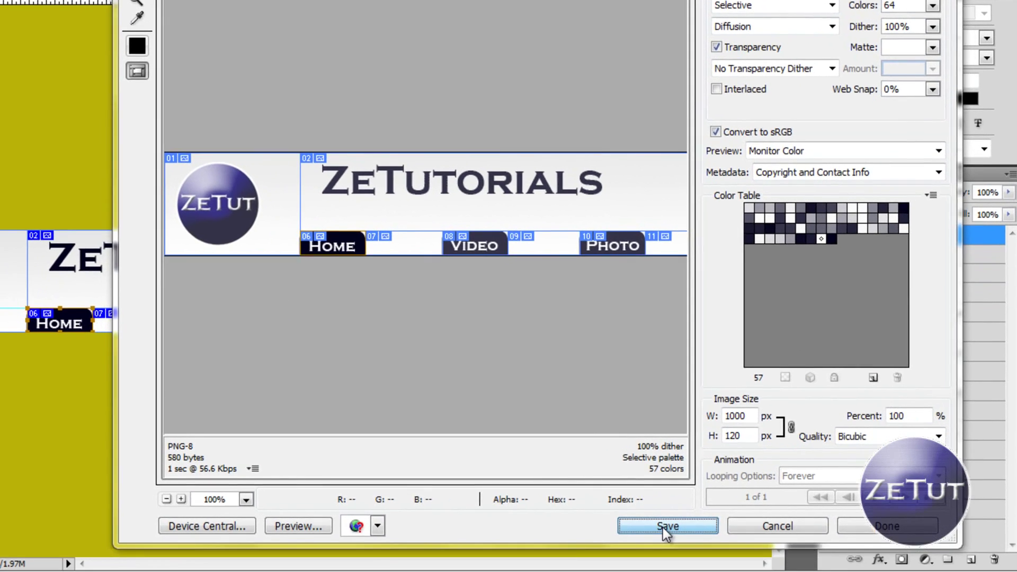
# - Start saving the optimized slices with the file type HTML and Images (*.html)
pyautogui.click(663, 528)
pyautogui.click(501, 511)
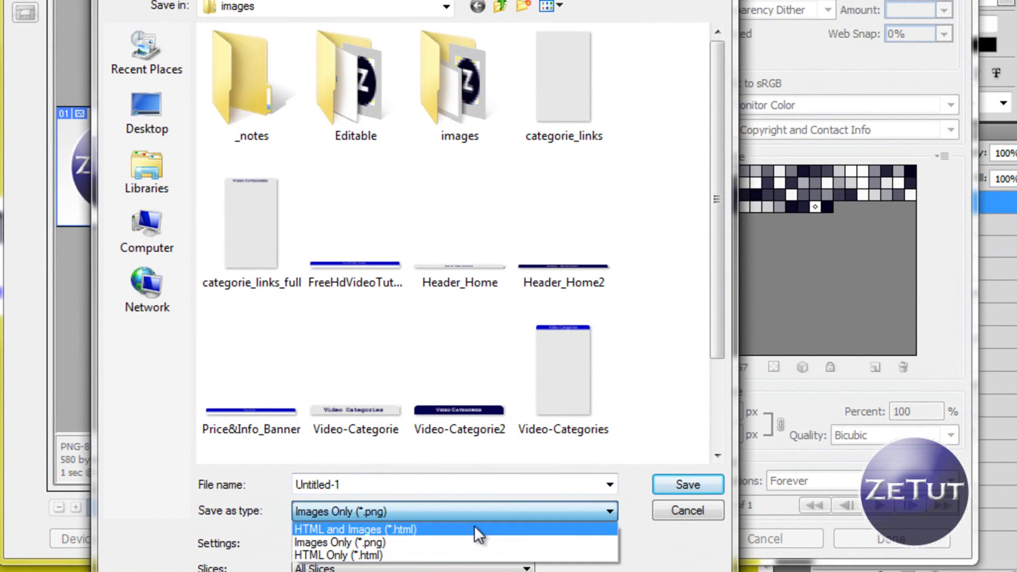
pyautogui.click(456, 529)
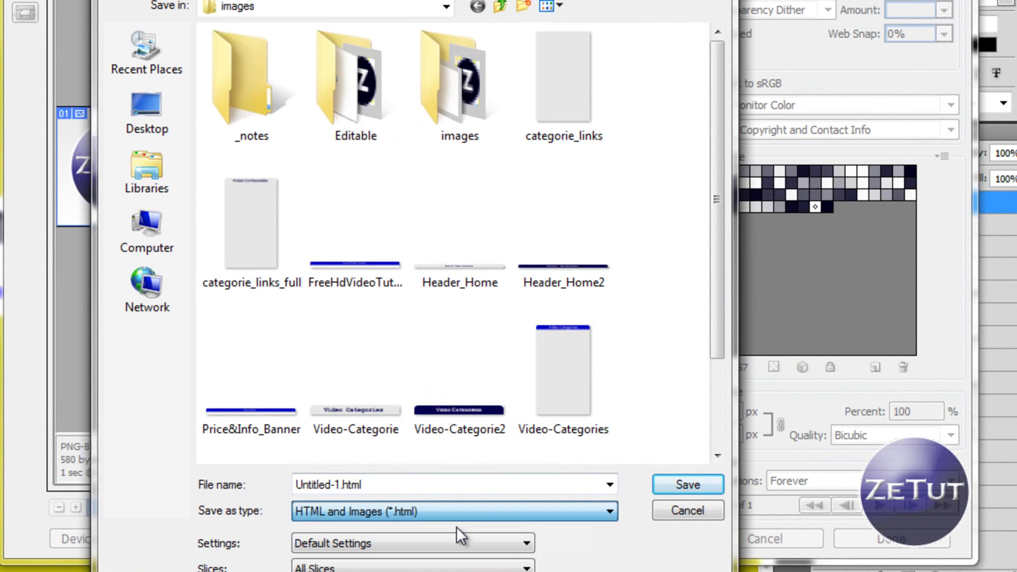
# - Change the save location to the Tutortial folder inside the ZeTut folder on the Desktop
pyautogui.click(501, 6)
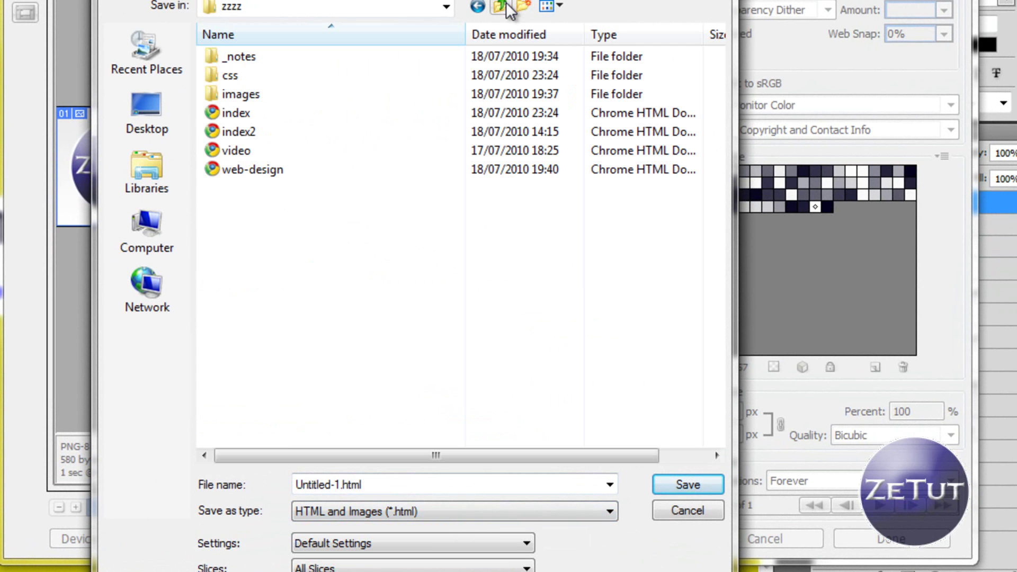
pyautogui.click(500, 6)
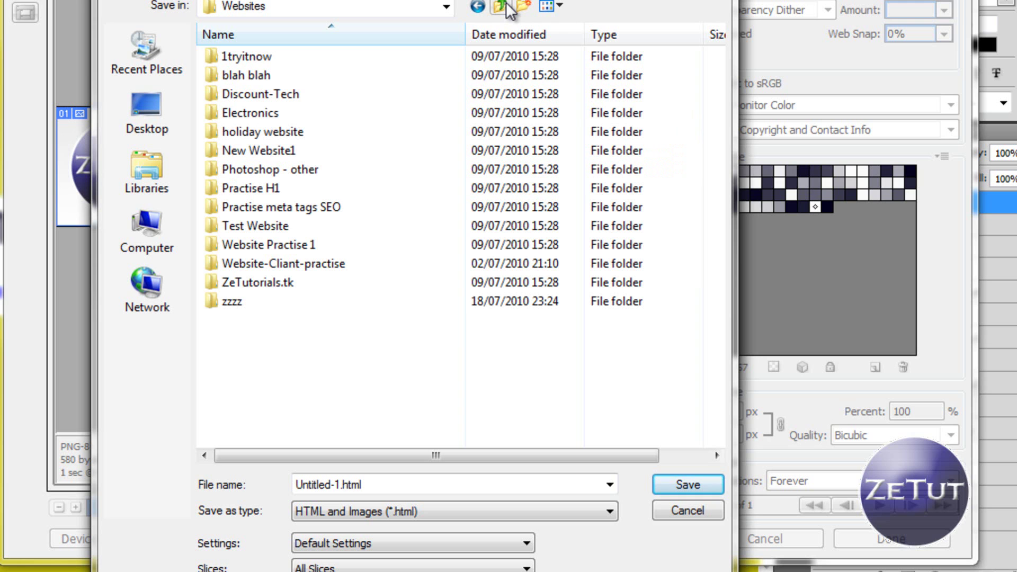
pyautogui.click(506, 4)
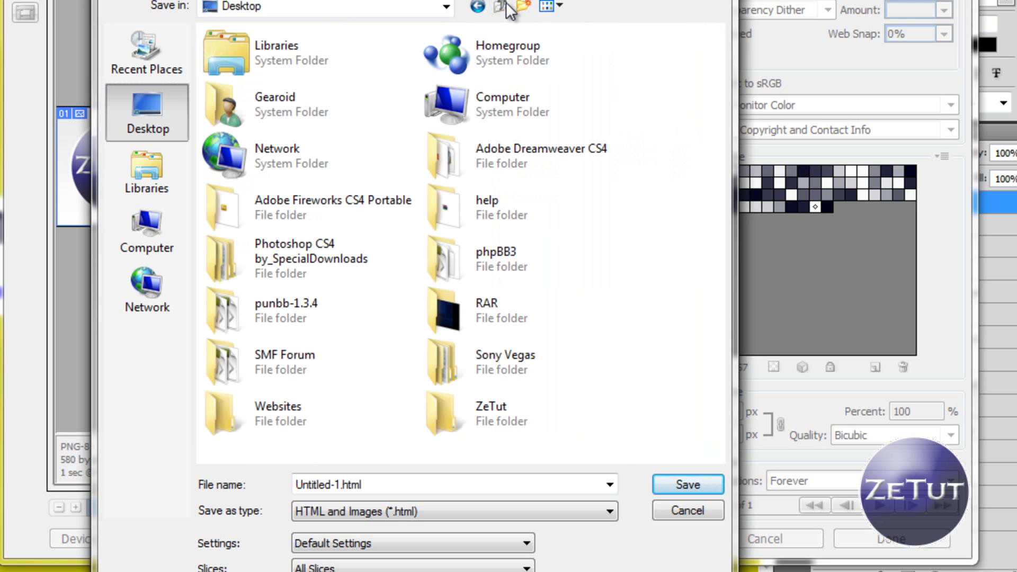
pyautogui.doubleClick(463, 400)
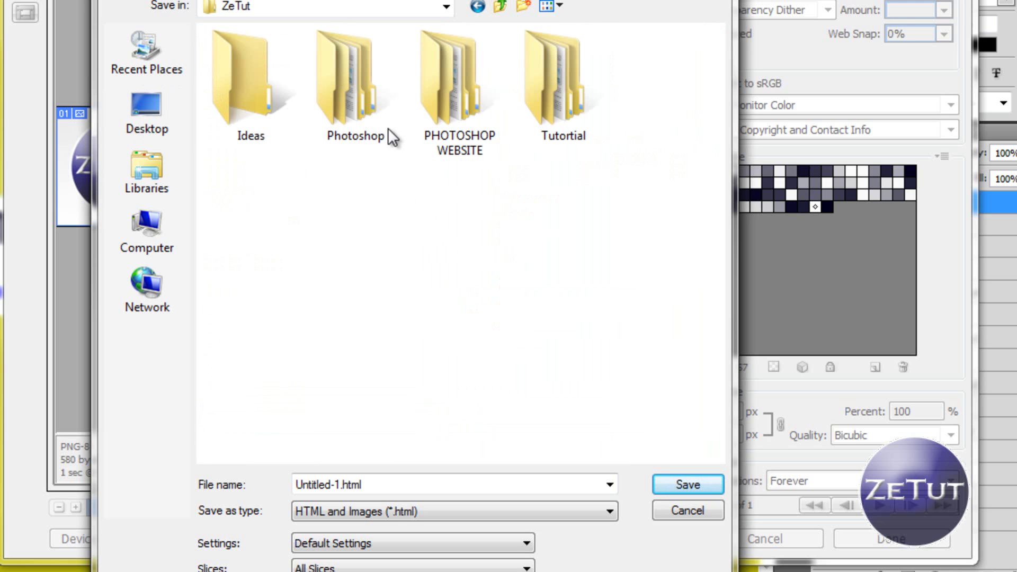
pyautogui.doubleClick(566, 81)
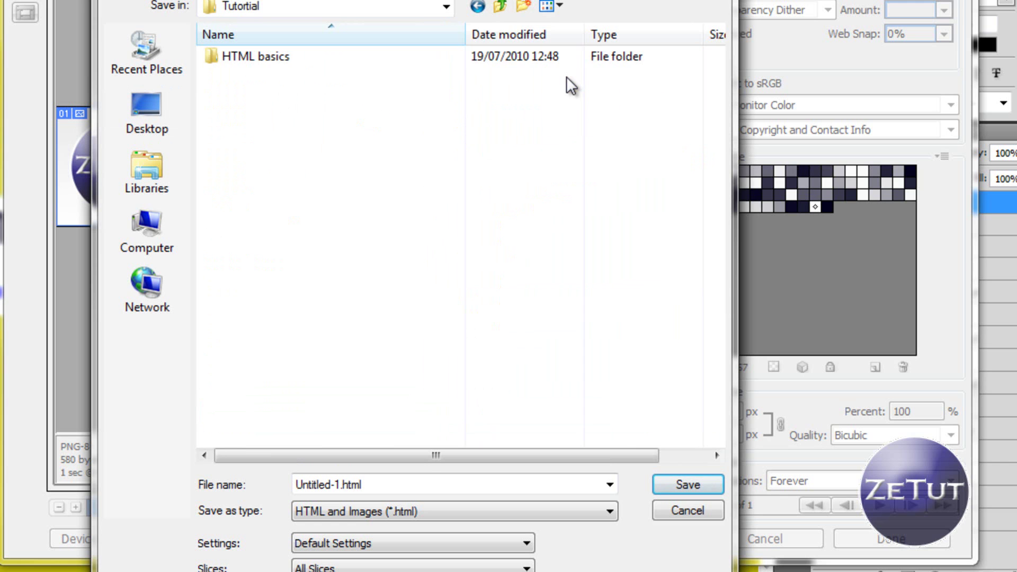
# - Create a new folder named "Slicing" in the Tutortial folder and open it
pyautogui.click(524, 6)
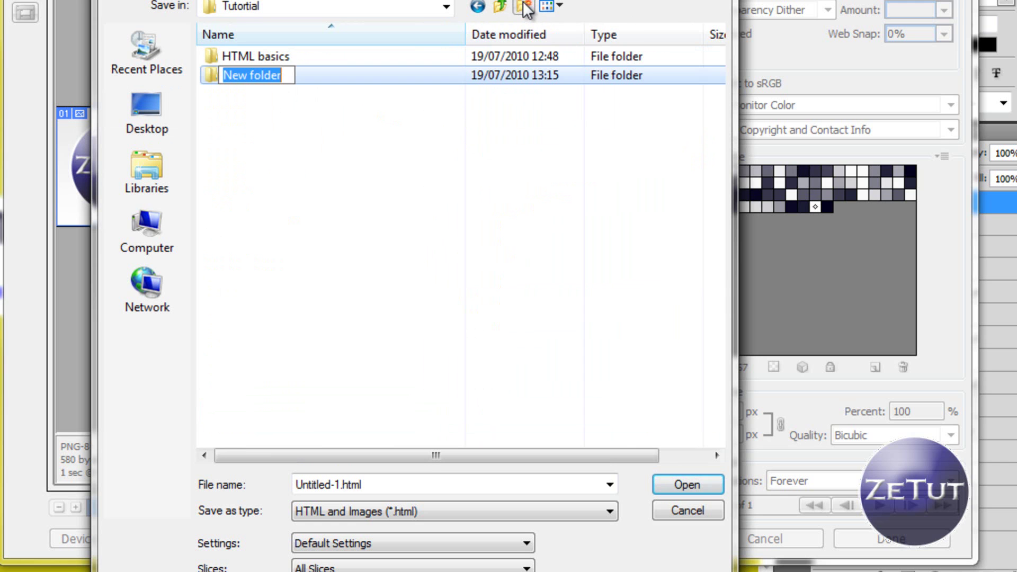
pyautogui.write('Slic')
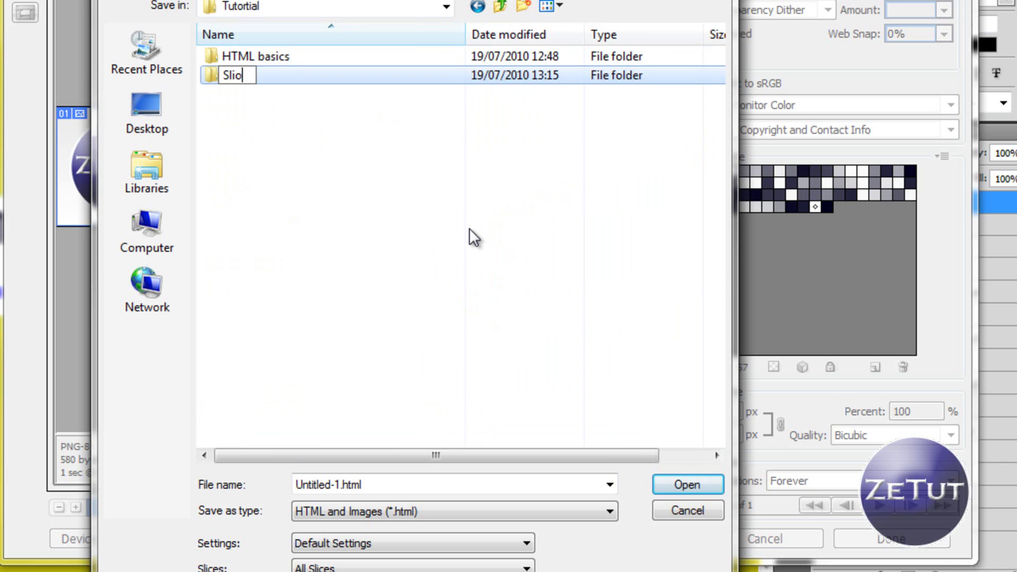
pyautogui.write('ing')
pyautogui.press('Return')
pyautogui.press('Return')
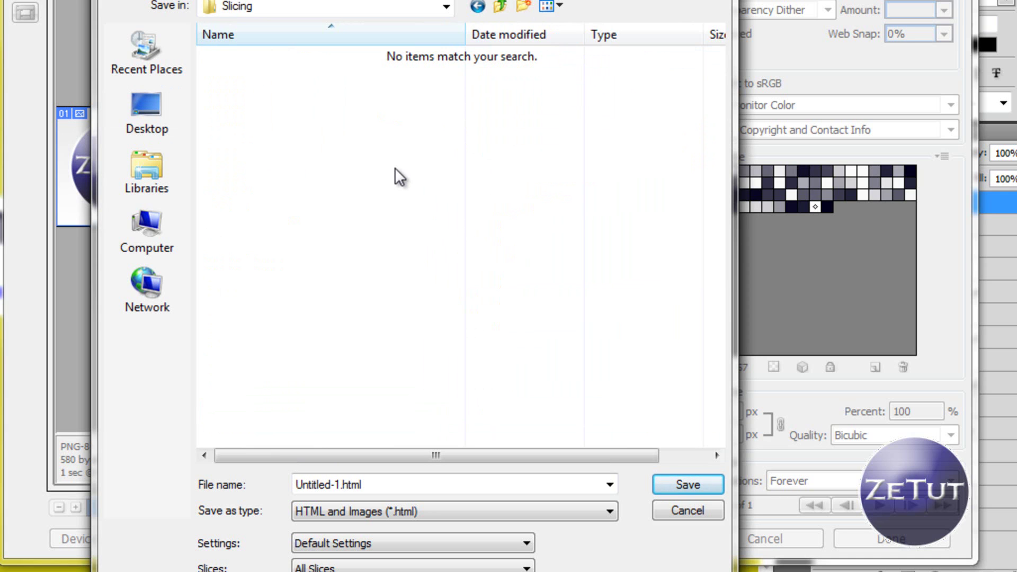
# - Create a subfolder named "images" inside the Slicing folder and open it
pyautogui.click(522, 7)
pyautogui.write('images')
pyautogui.press('Return')
pyautogui.doubleClick(443, 56)
# - Name the export "Banner" and save the HTML page and slice images in the images folder
pyautogui.doubleClick(381, 485)
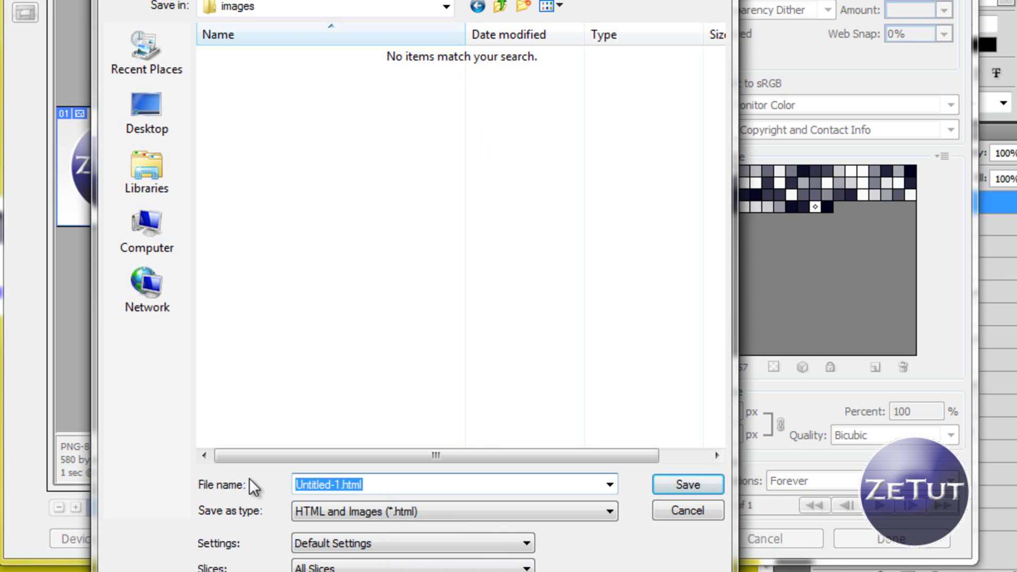
pyautogui.write('Baneer')
pyautogui.press('BackSpace')
pyautogui.press('BackSpace')
pyautogui.press('BackSpace')
pyautogui.write('ner')
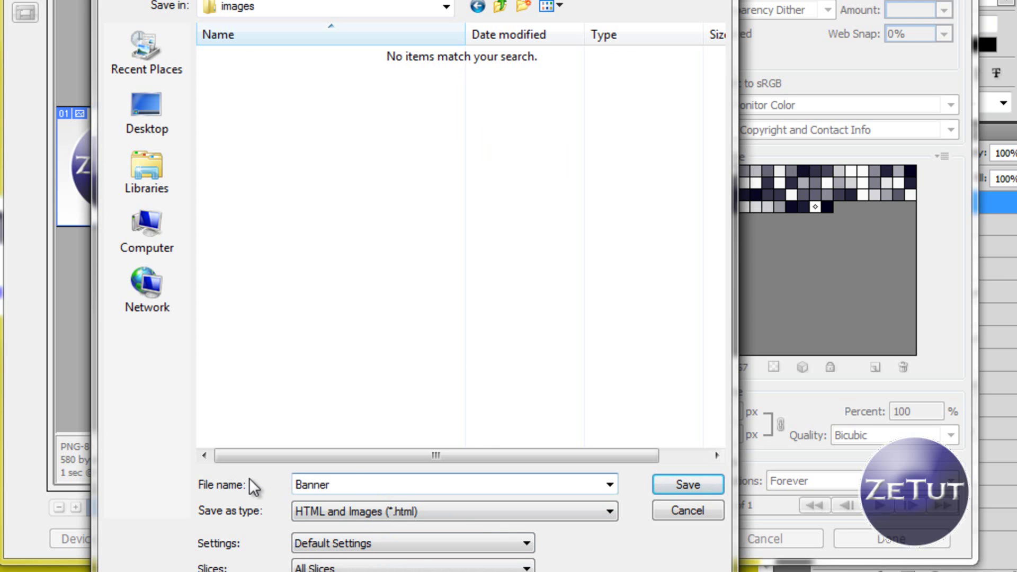
pyautogui.press('Return')
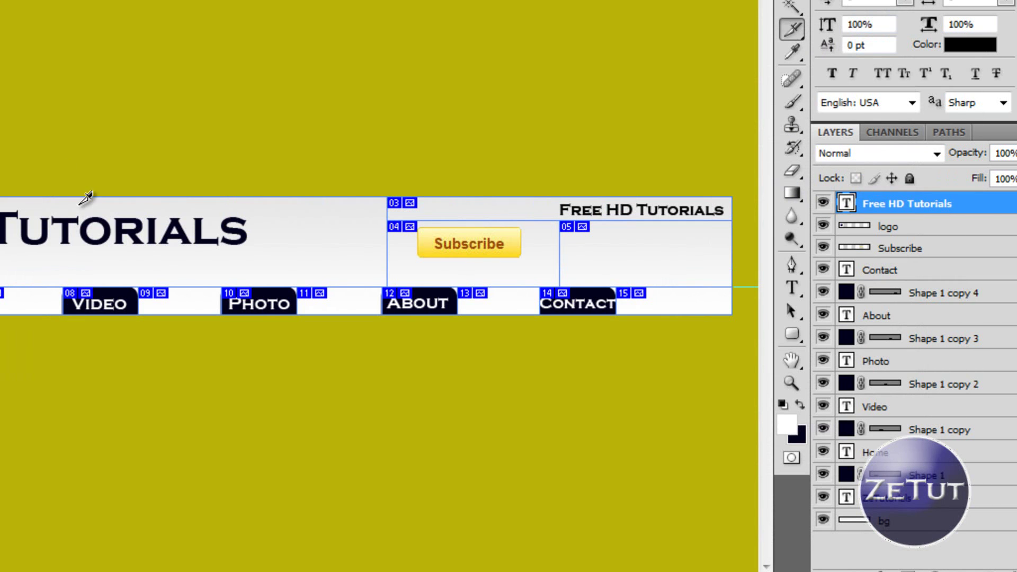
# - Switch to Dreamweaver, where the website's HTML page is open
pyautogui.hotkey('alt', 'Tab')
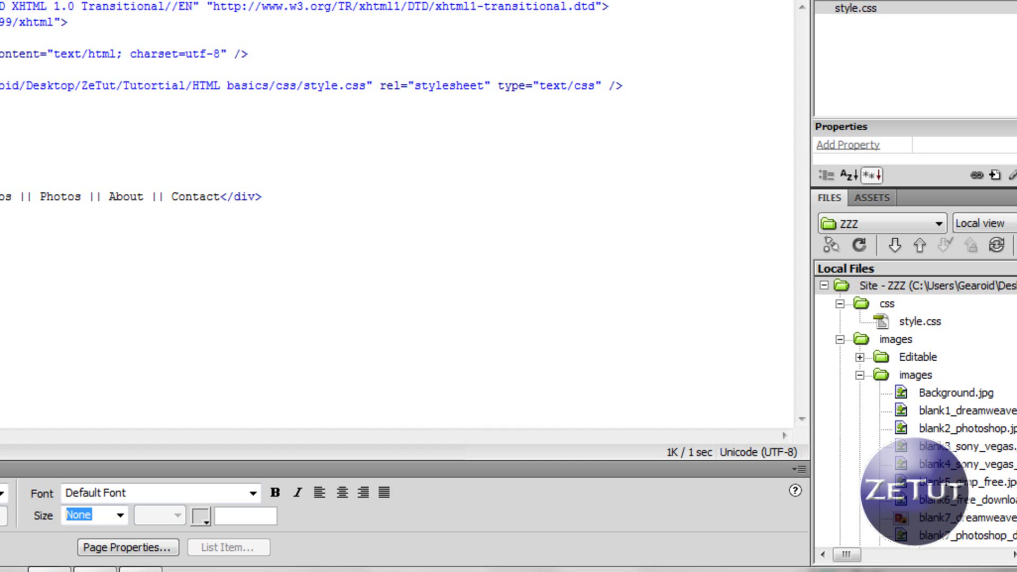
# - Close the Untitled-2 page without saving its changes
pyautogui.hotkey('ctrl', 'w')
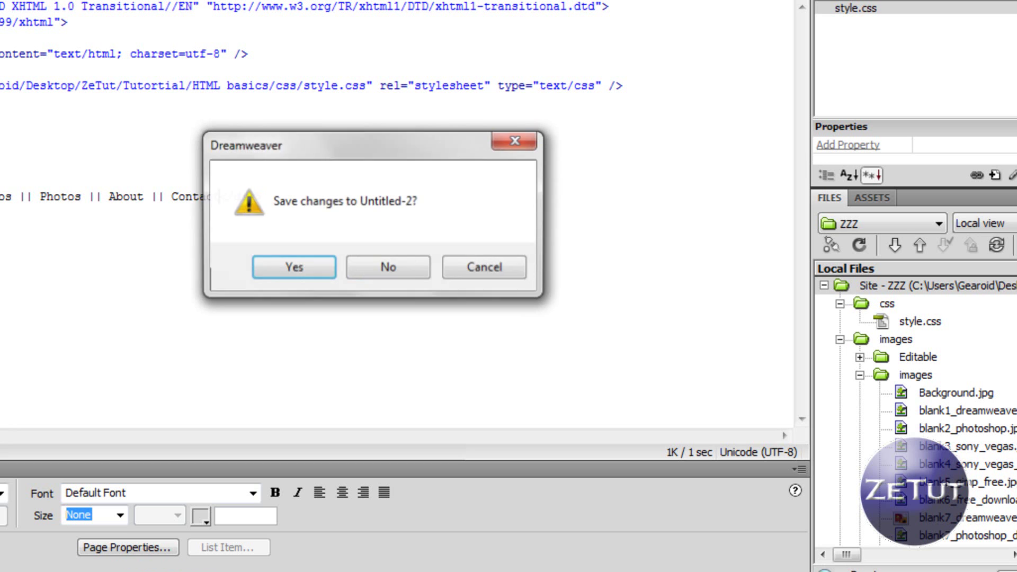
pyautogui.click(394, 276)
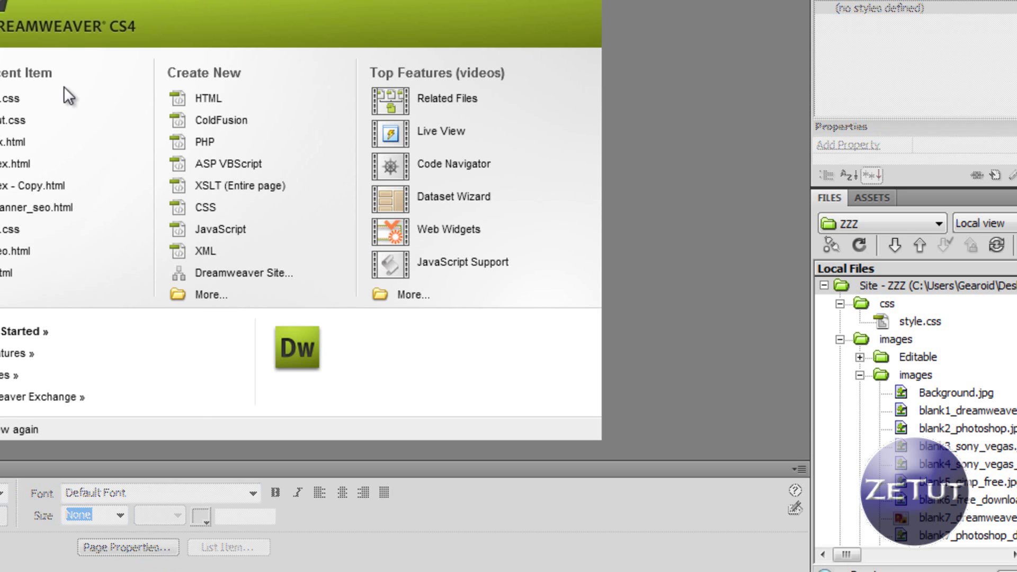
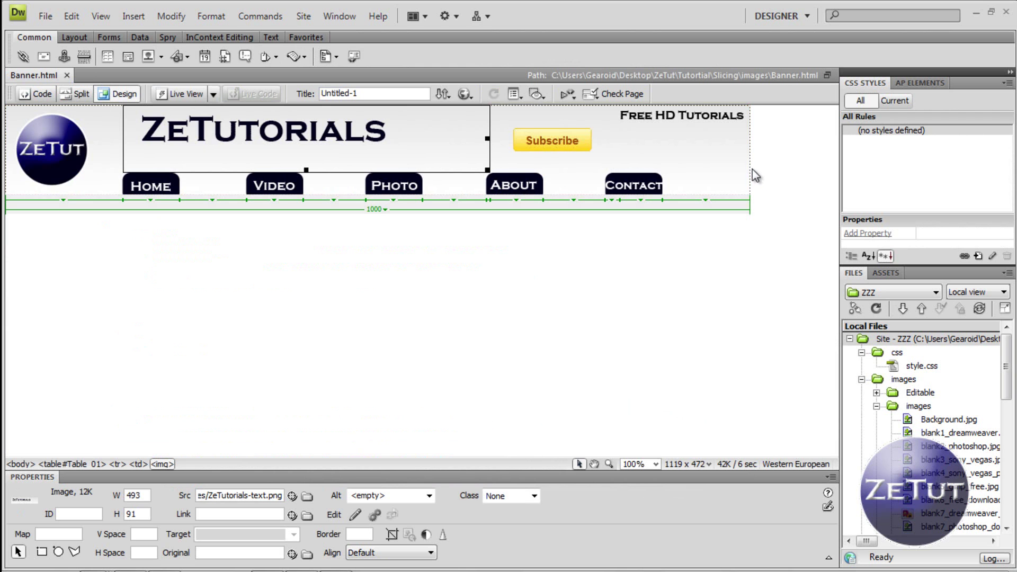
# - Select the whole banner table in Banner.html, copy its HTML code and return to the design view
pyautogui.click(751, 170)
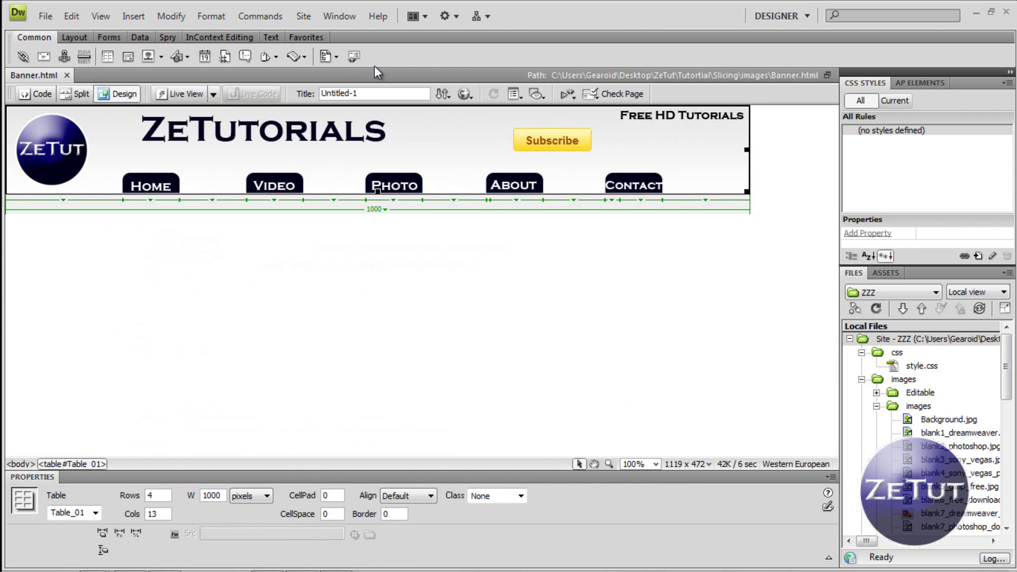
pyautogui.click(36, 95)
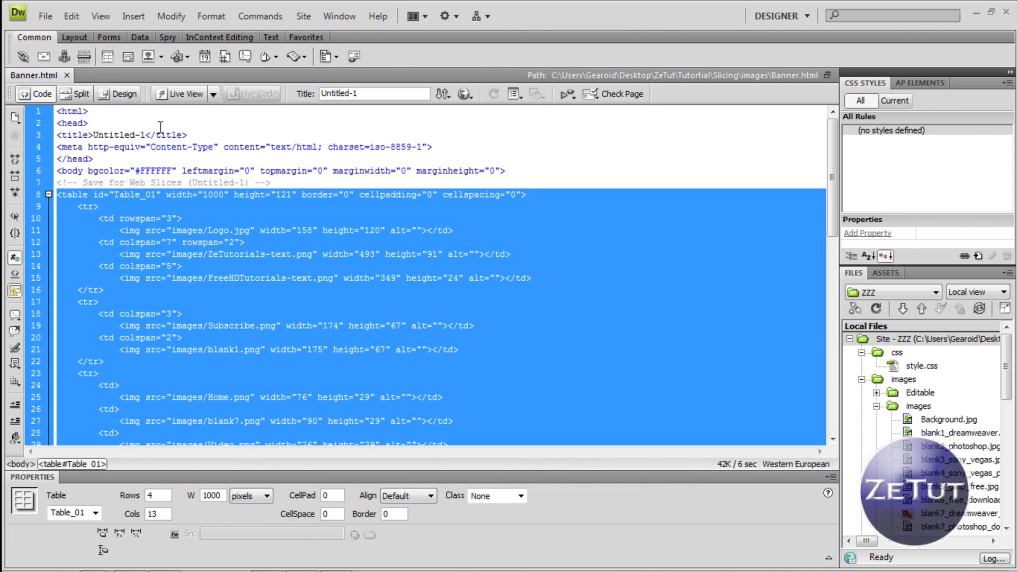
pyautogui.rightClick(195, 218)
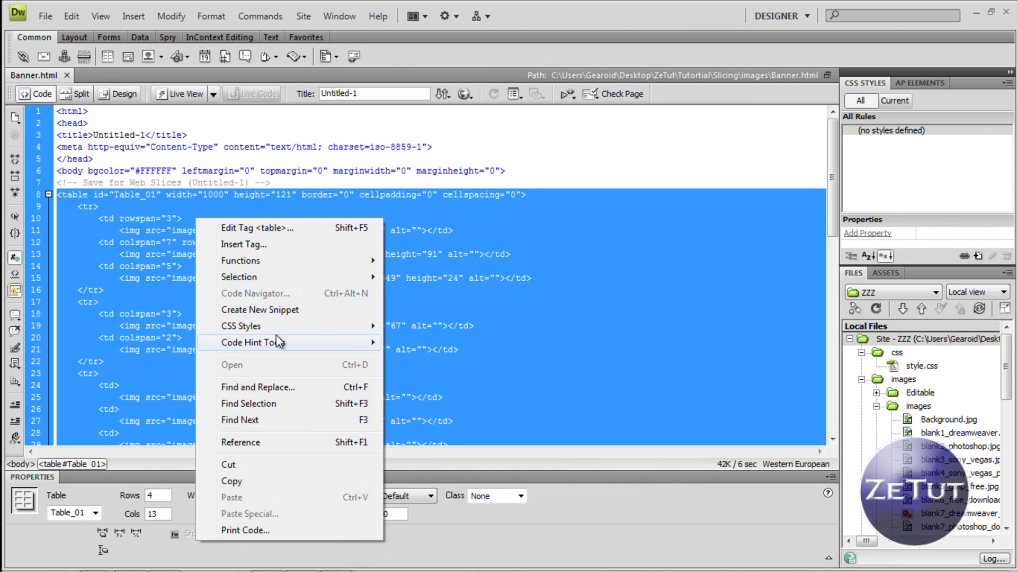
pyautogui.click(289, 487)
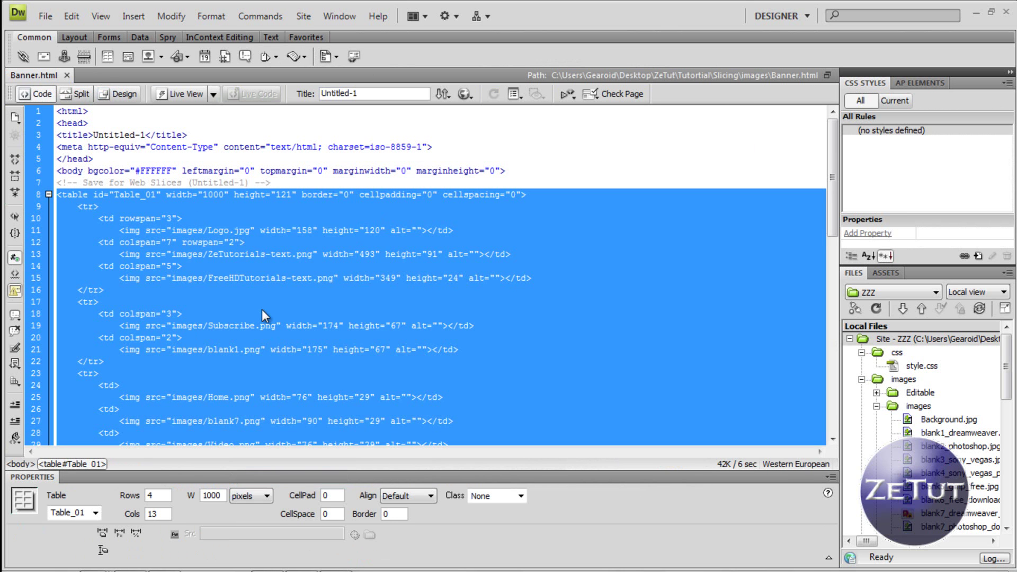
pyautogui.click(118, 95)
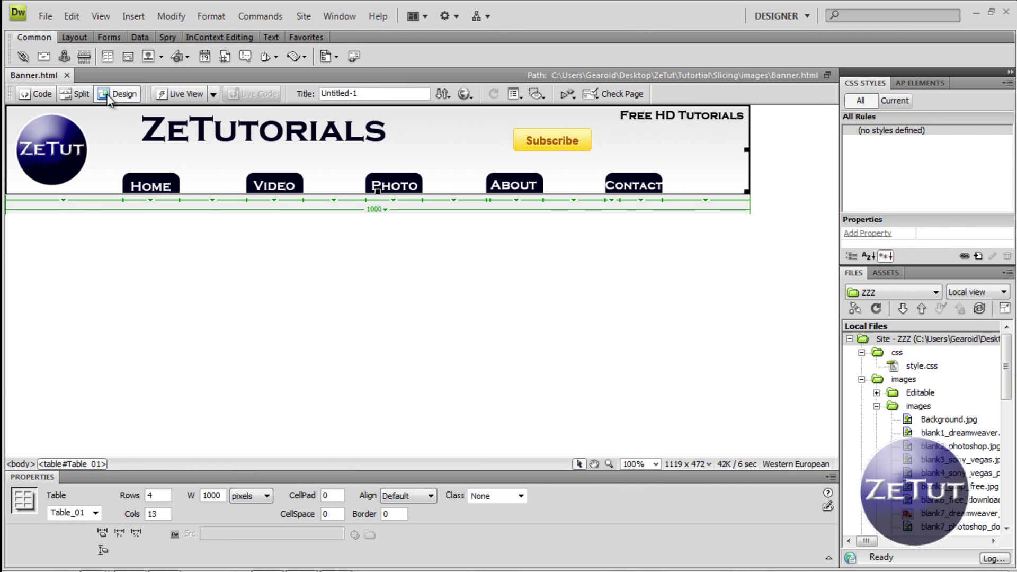
# - Create a new blank HTML page with no layout and the XHTML 1.0 Transitional doctype
pyautogui.hotkey('ctrl', 'n')
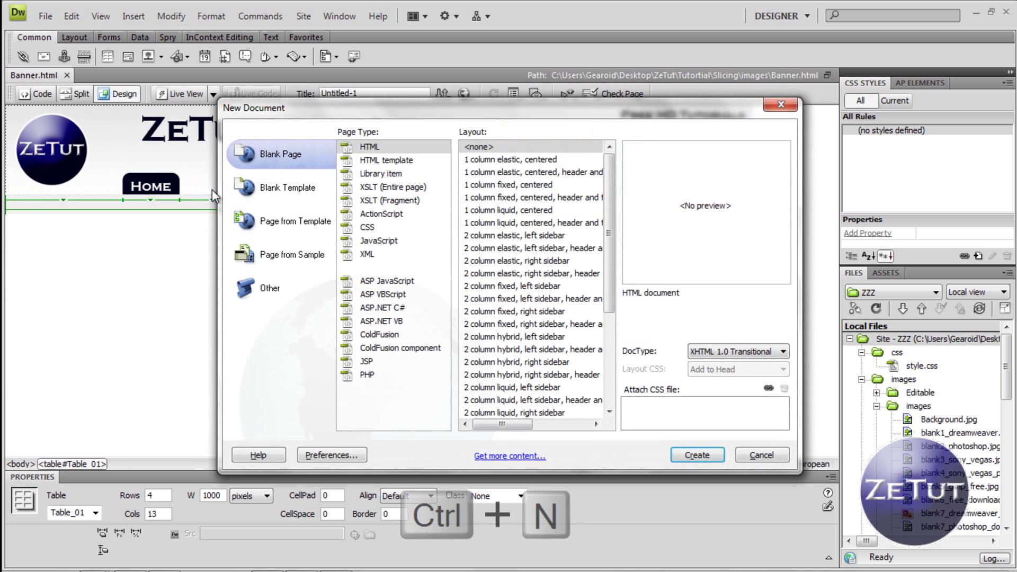
pyautogui.click(468, 152)
pyautogui.click(697, 455)
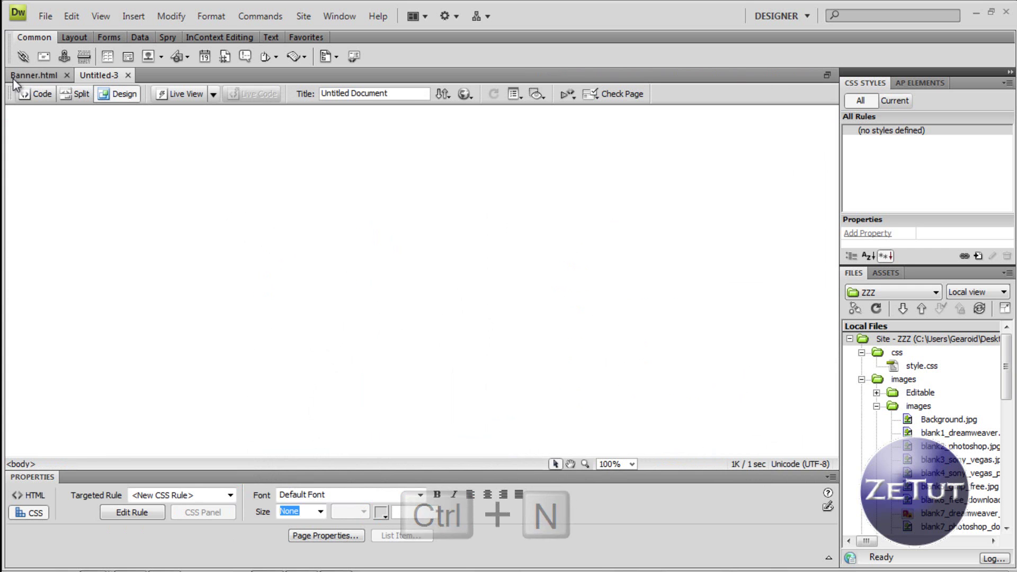
# - Paste the copied banner table into the body of the new page's code and view the page in design view
pyautogui.click(37, 93)
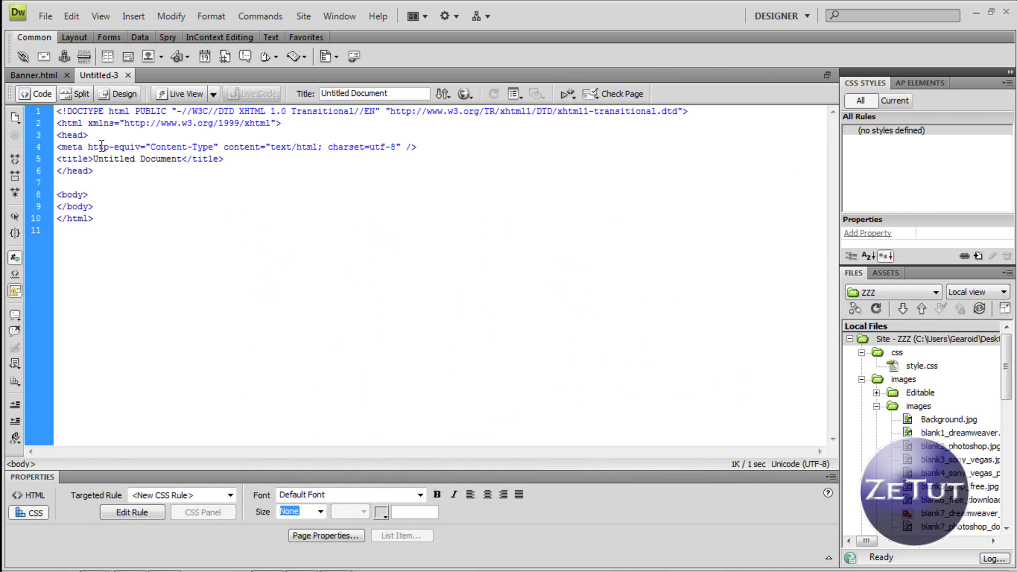
pyautogui.press('Return')
pyautogui.press('Return')
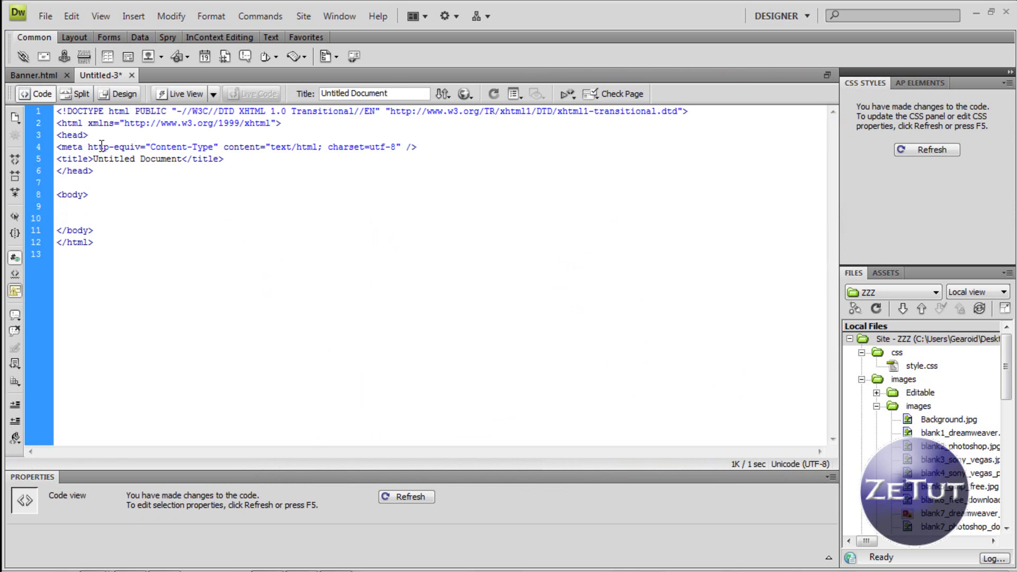
pyautogui.hotkey('ctrl', 'v')
pyautogui.click(118, 94)
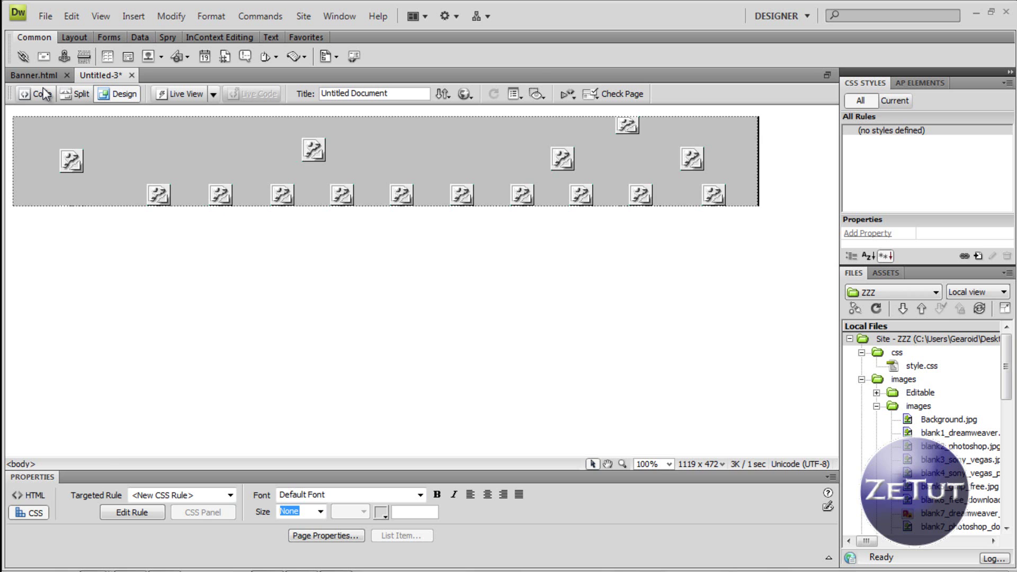
pyautogui.click(40, 75)
pyautogui.click(102, 75)
# - Define a new site named "slicing" with the Slicing folder as its local root folder
pyautogui.click(484, 18)
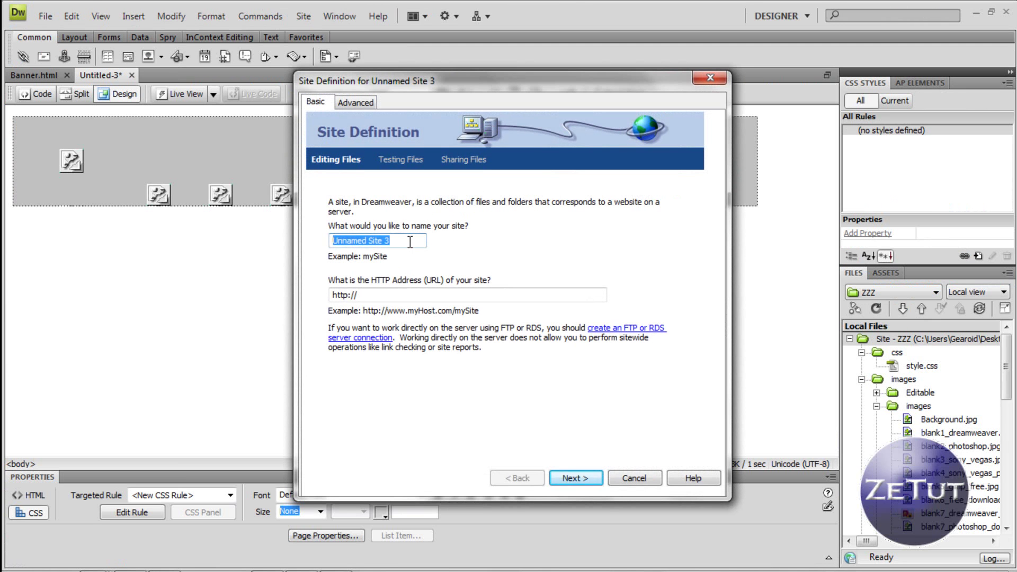
pyautogui.write('slicing')
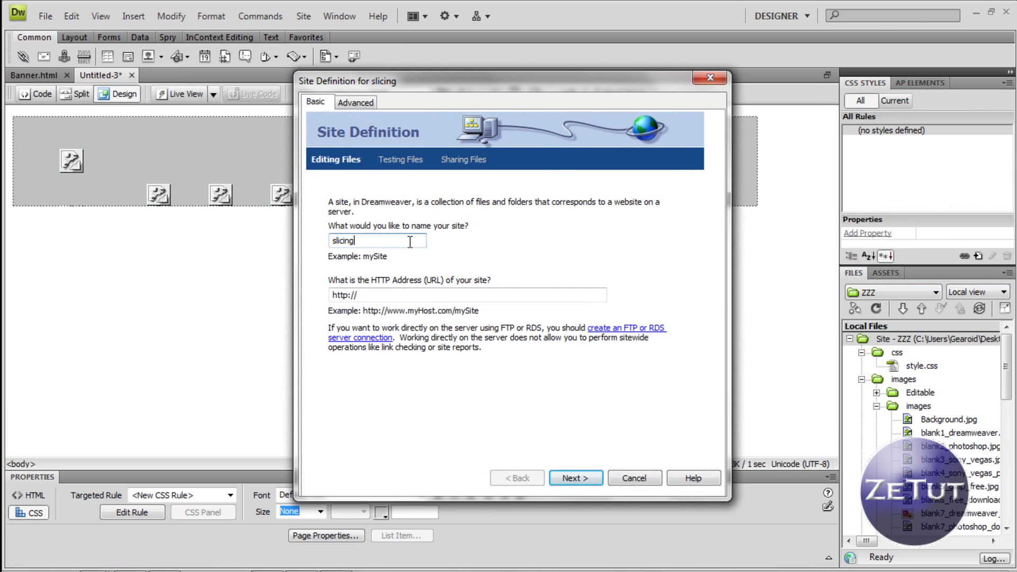
pyautogui.click(355, 103)
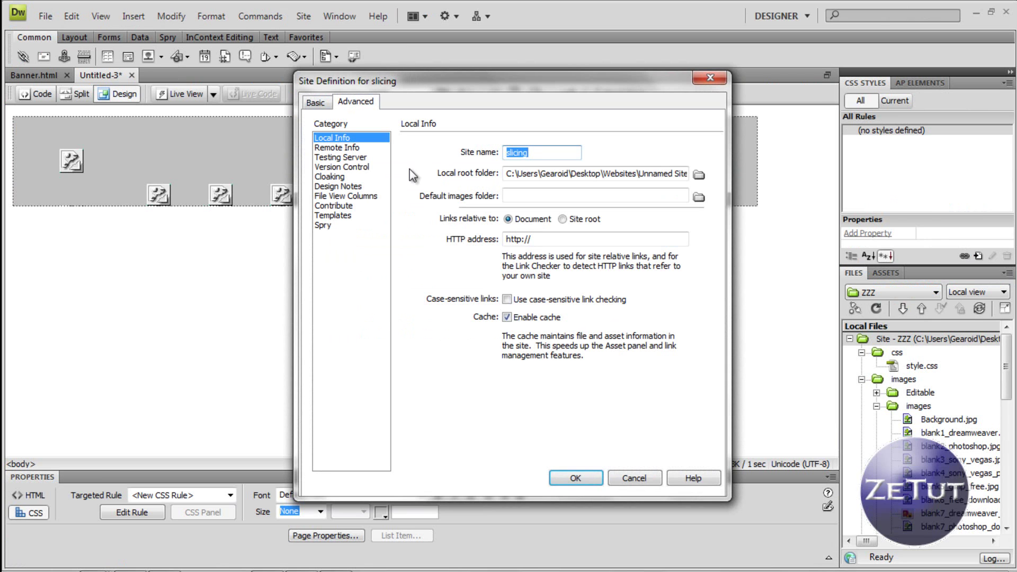
pyautogui.click(699, 174)
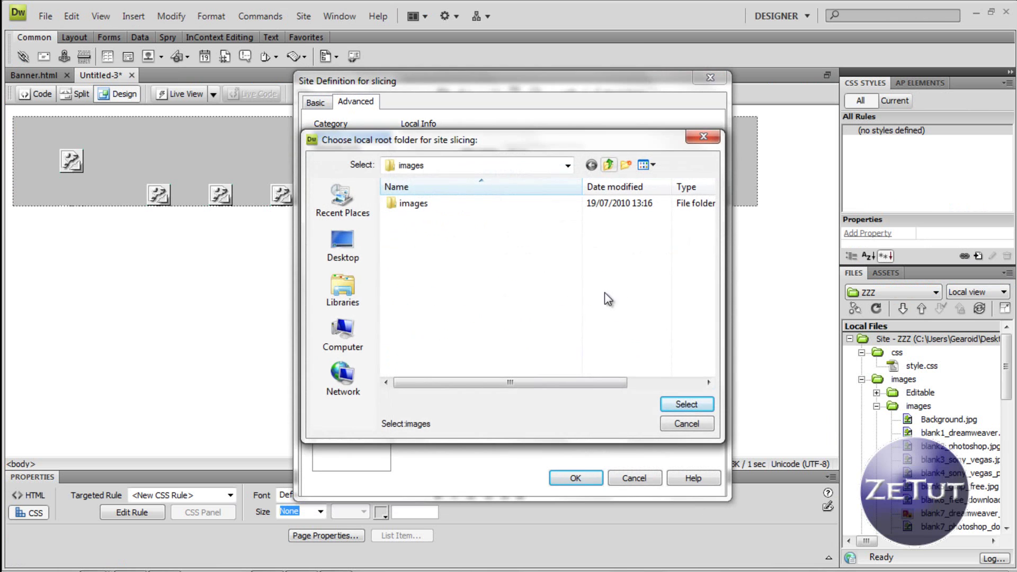
pyautogui.click(609, 165)
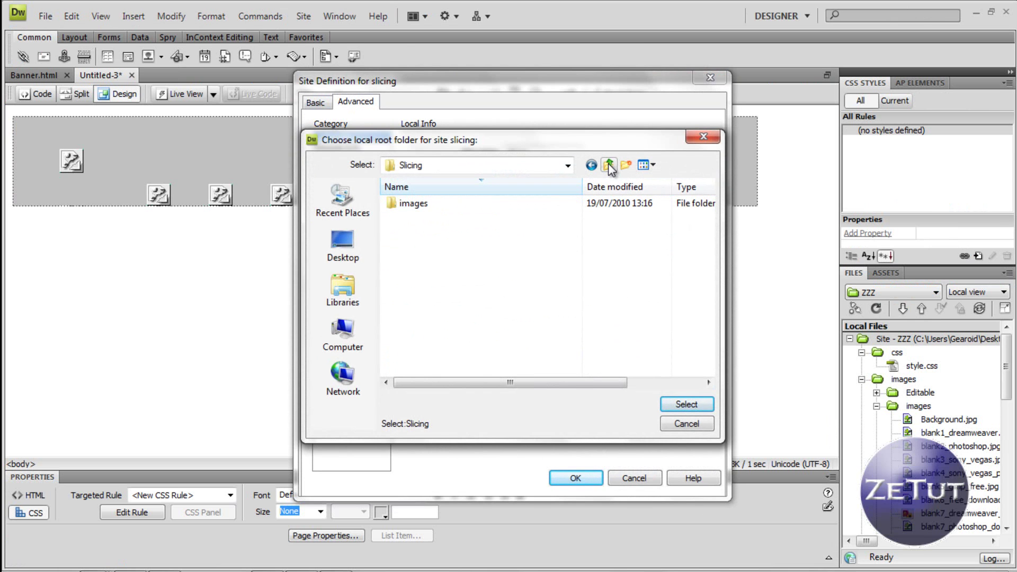
pyautogui.click(688, 405)
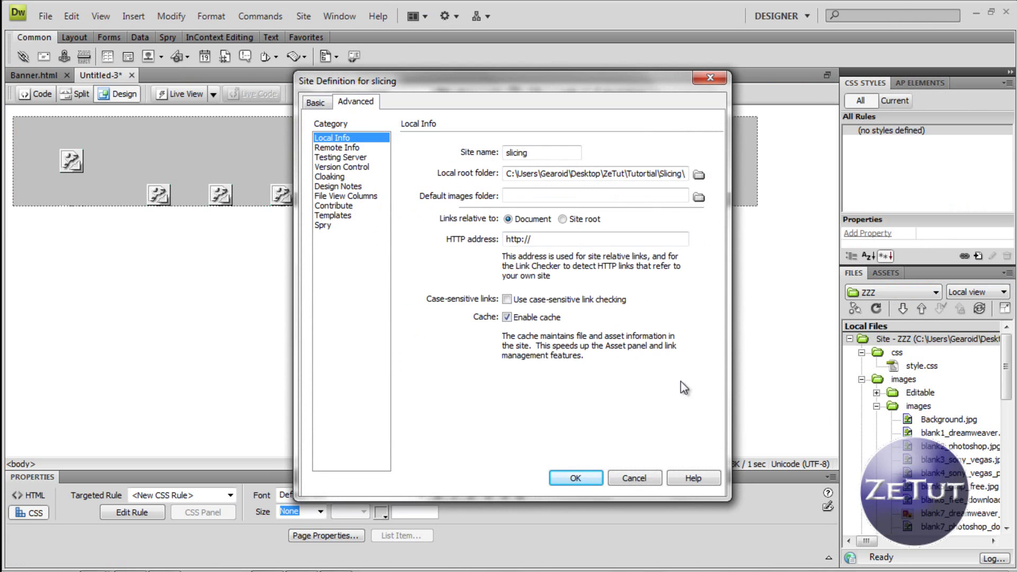
# - Set the site's default images folder to the images folder inside Slicing and save the site definition
pyautogui.click(698, 197)
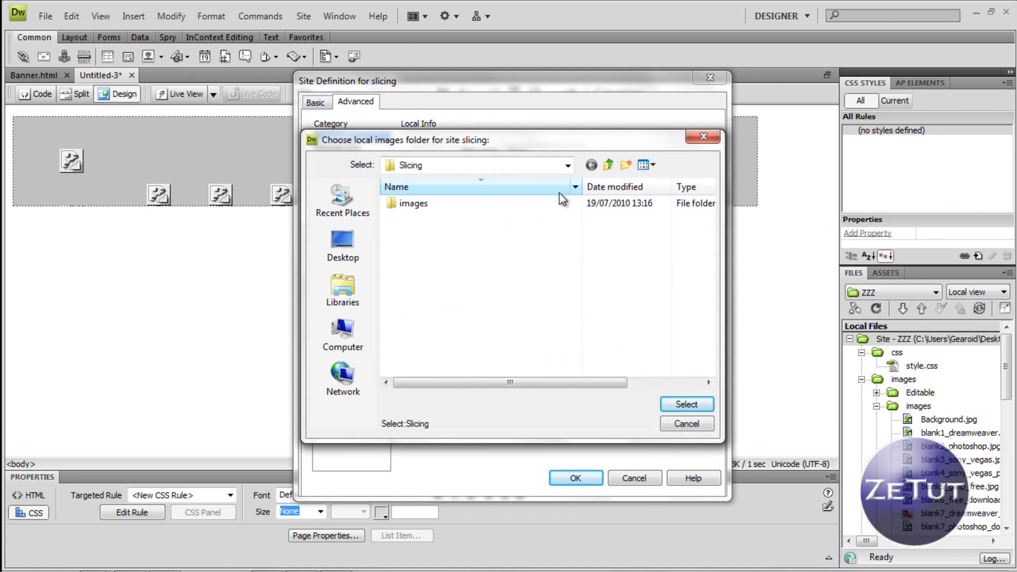
pyautogui.doubleClick(549, 202)
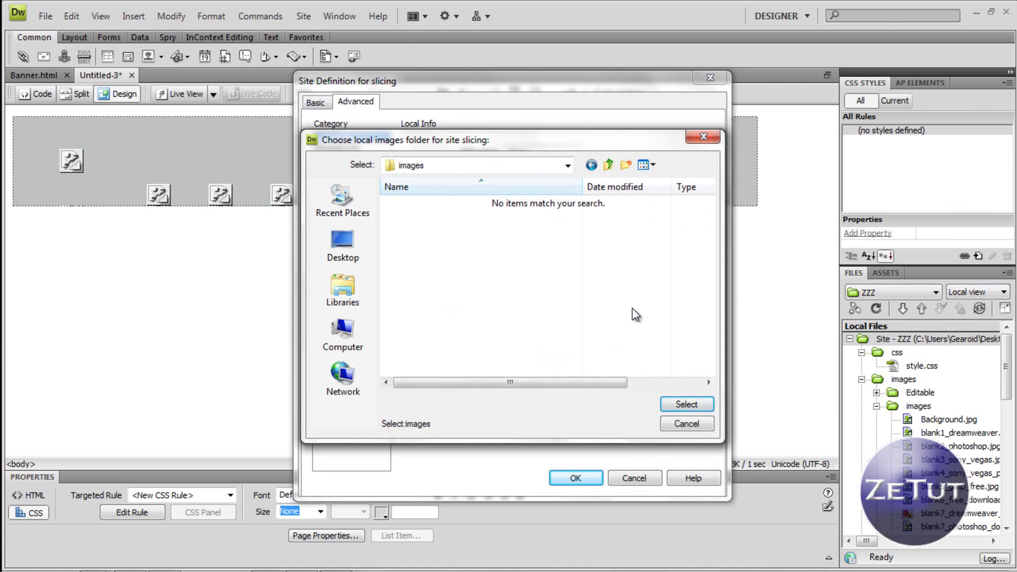
pyautogui.click(678, 405)
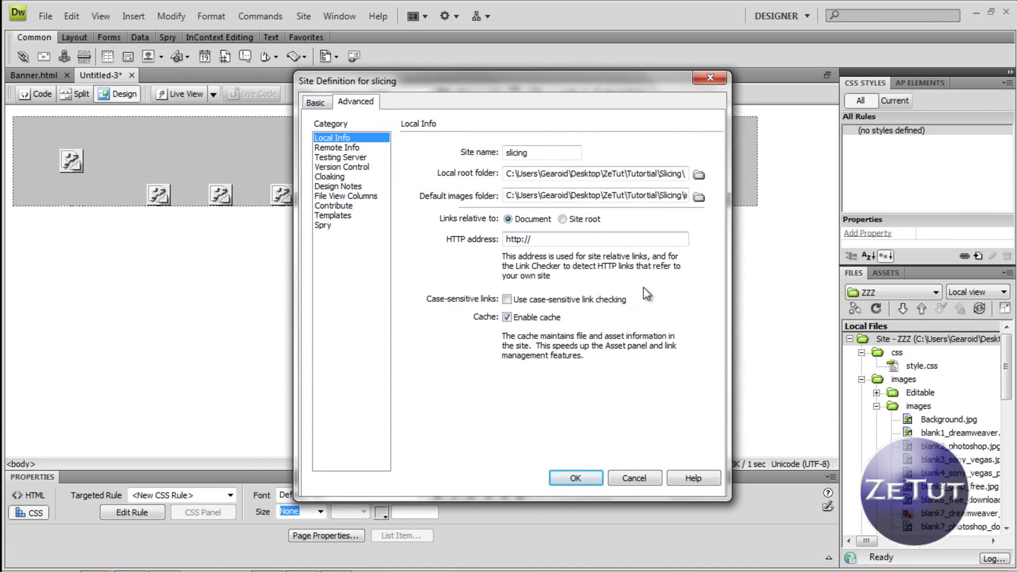
pyautogui.click(561, 482)
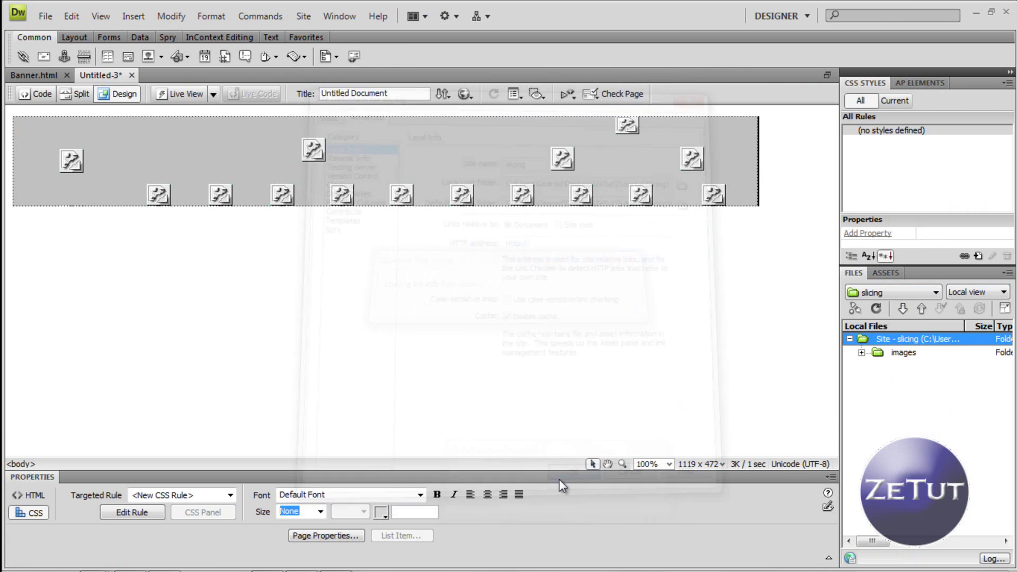
# - Expand the nested images folders of the site and relink the logo placeholder's source to Logo.jpg
pyautogui.click(862, 352)
pyautogui.click(877, 366)
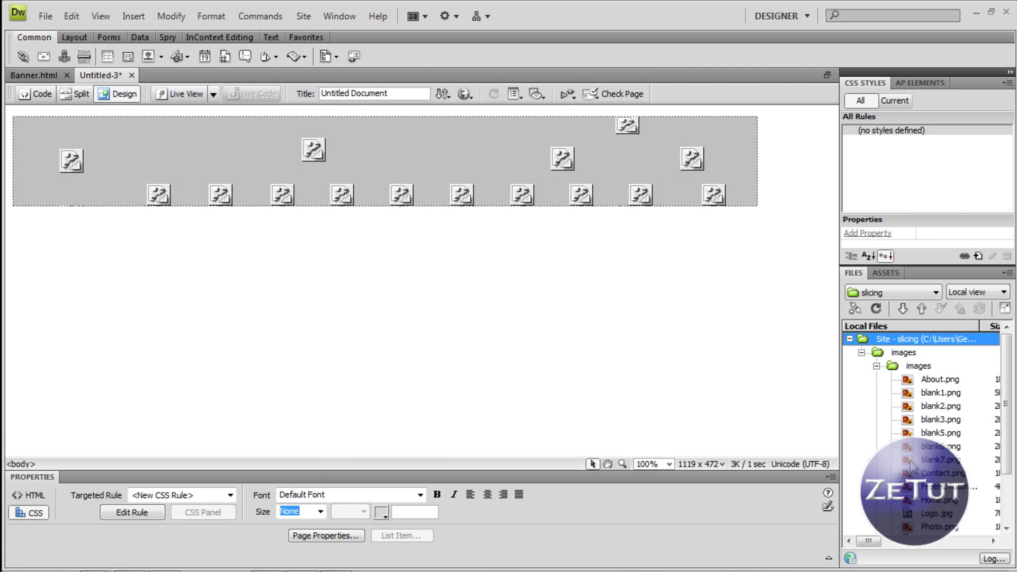
pyautogui.click(82, 155)
pyautogui.moveTo(199, 496); pyautogui.dragTo(286, 501)
pyautogui.click(250, 496)
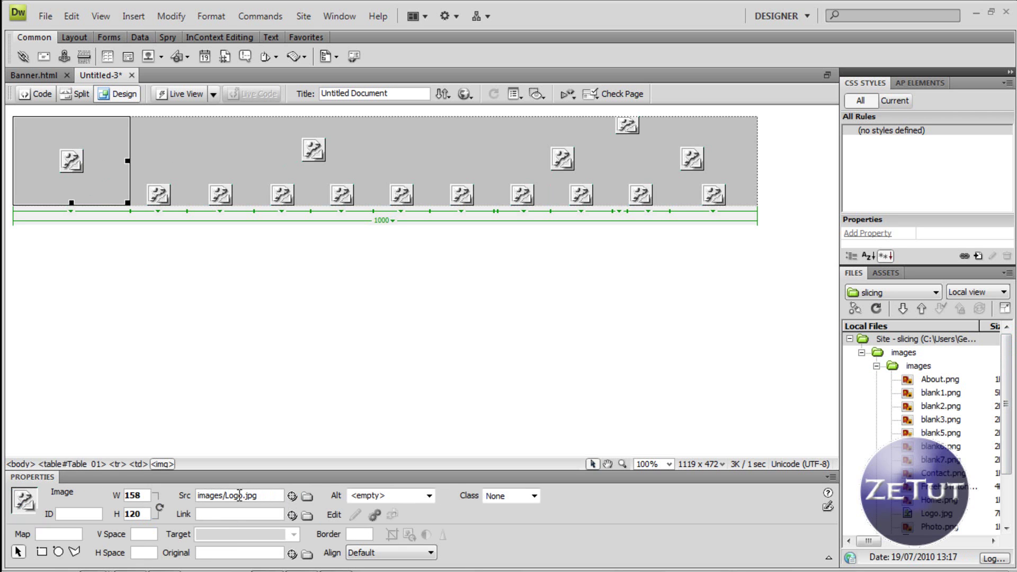
pyautogui.moveTo(292, 496); pyautogui.dragTo(952, 519)
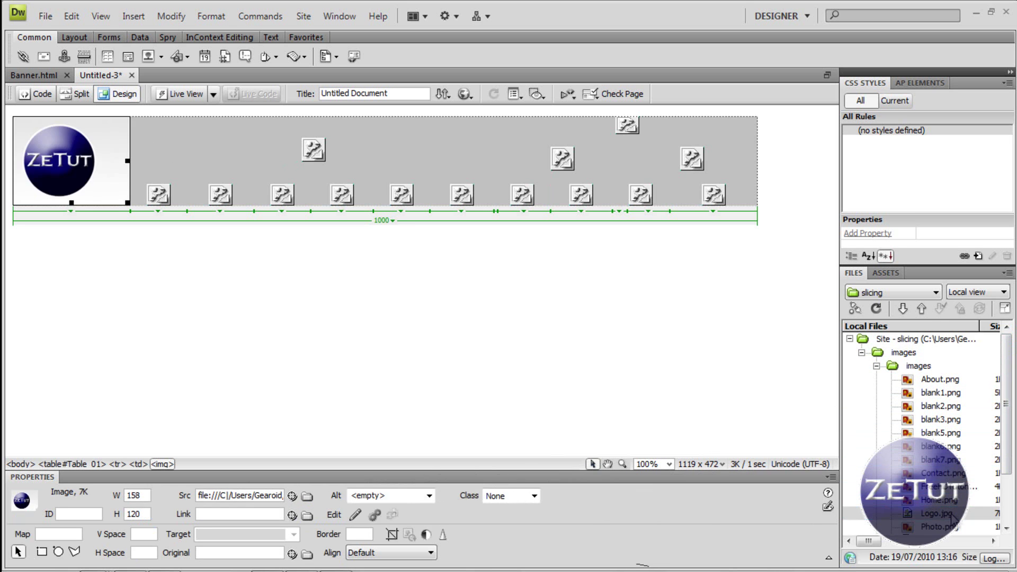
# - Relink the large title placeholder beside the logo to the ZeTutorials-text.png slice
pyautogui.click(218, 131)
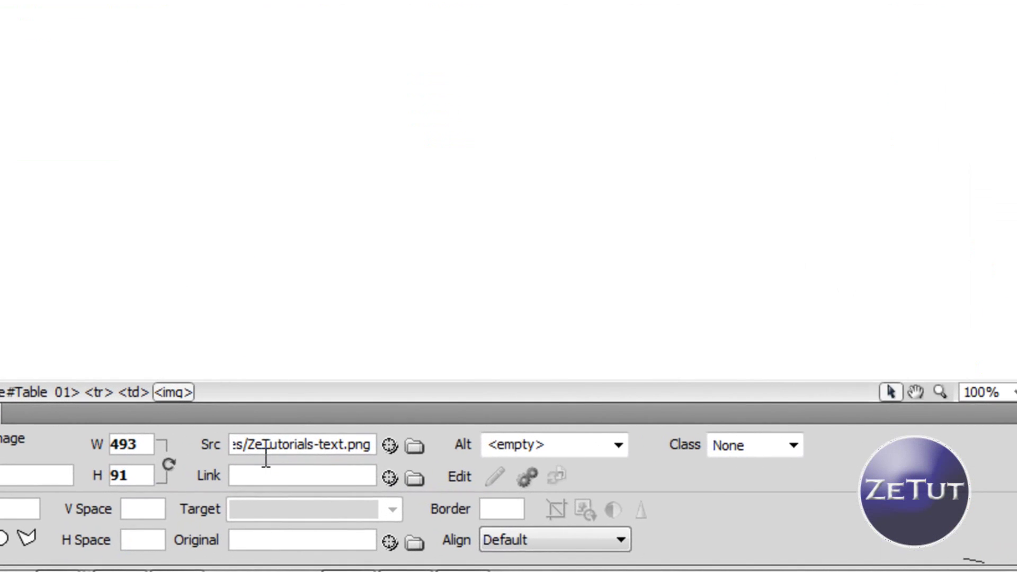
pyautogui.moveTo(220, 479); pyautogui.dragTo(360, 490)
pyautogui.moveTo(393, 445); pyautogui.dragTo(977, 507)
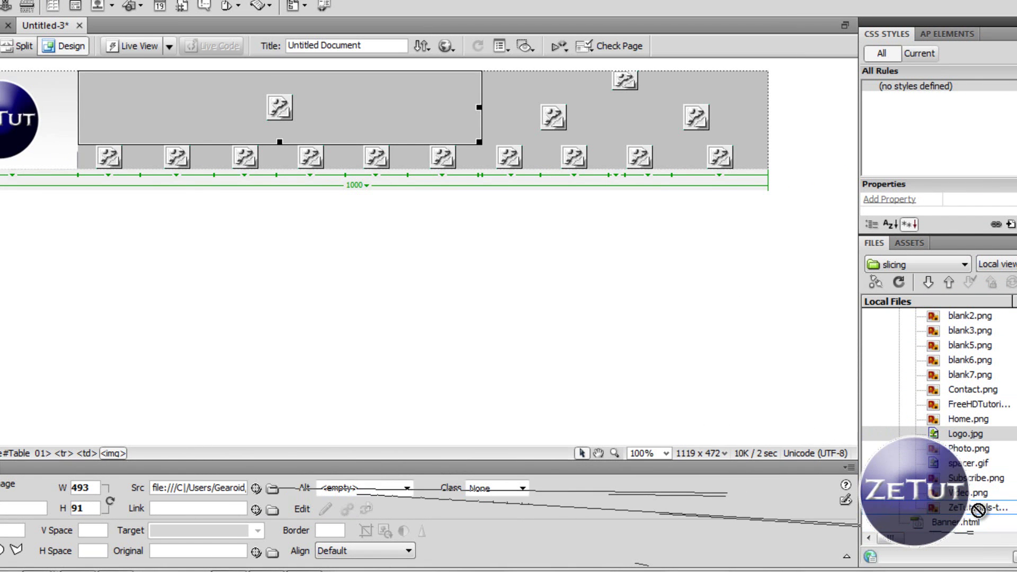
# - Relink the subscribe placeholder to Subscribe.png and the narrow placeholder above it to FreeHDTutorials-text.png
pyautogui.click(556, 119)
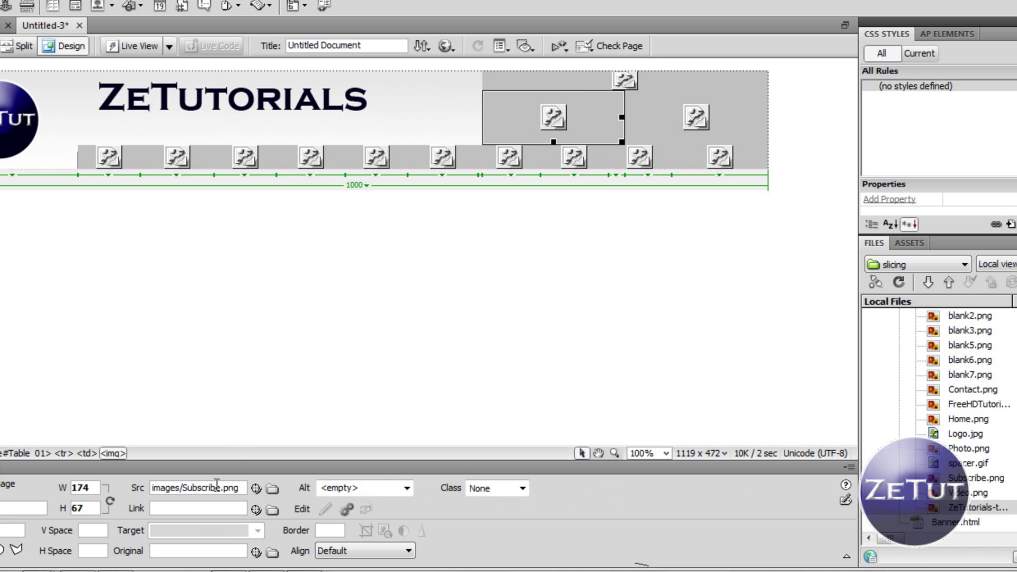
pyautogui.moveTo(256, 488); pyautogui.dragTo(954, 478)
pyautogui.click(629, 77)
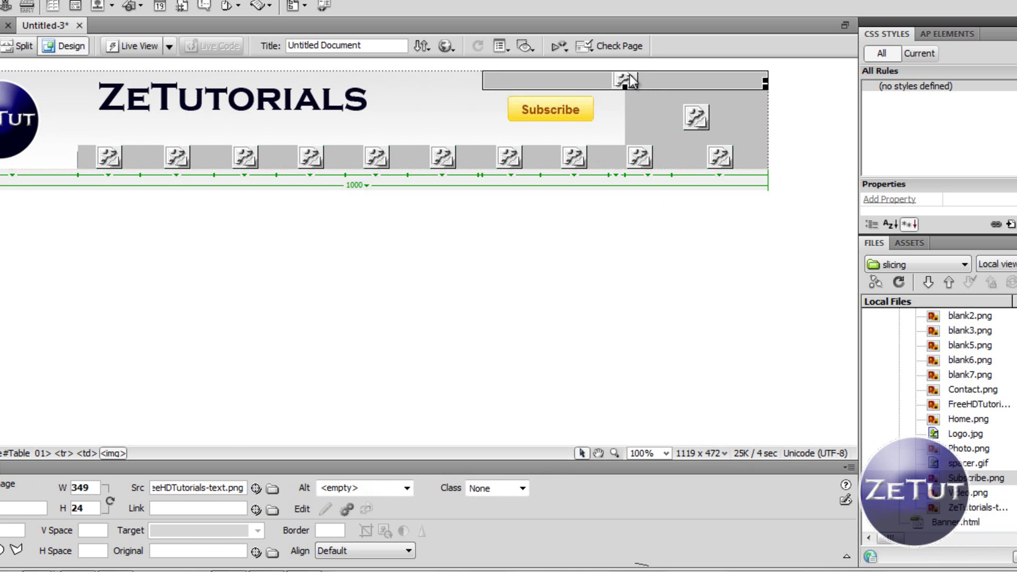
pyautogui.moveTo(258, 488); pyautogui.dragTo(985, 406)
pyautogui.click(678, 103)
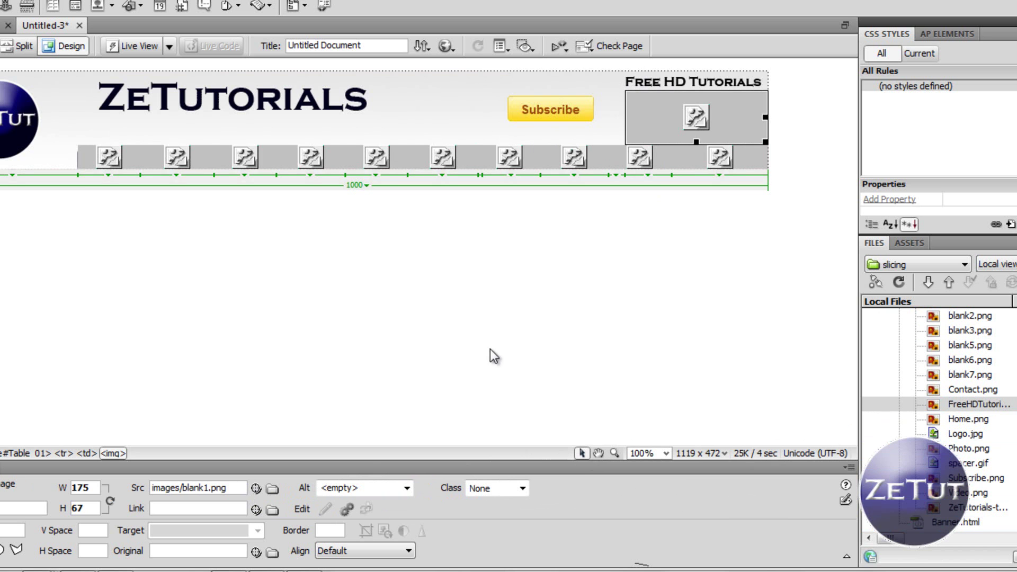
pyautogui.moveTo(258, 488); pyautogui.dragTo(987, 319)
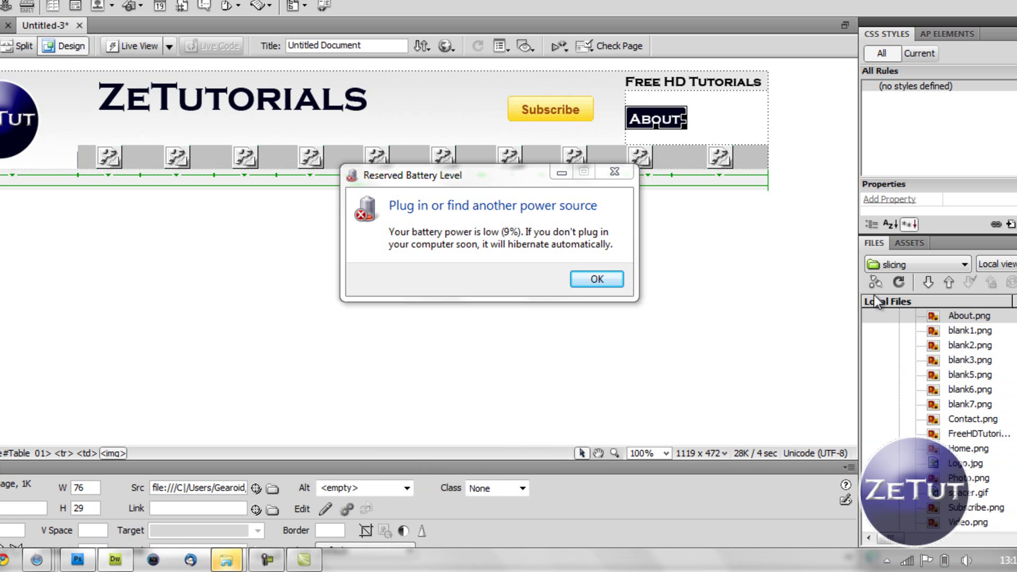
pyautogui.click(592, 280)
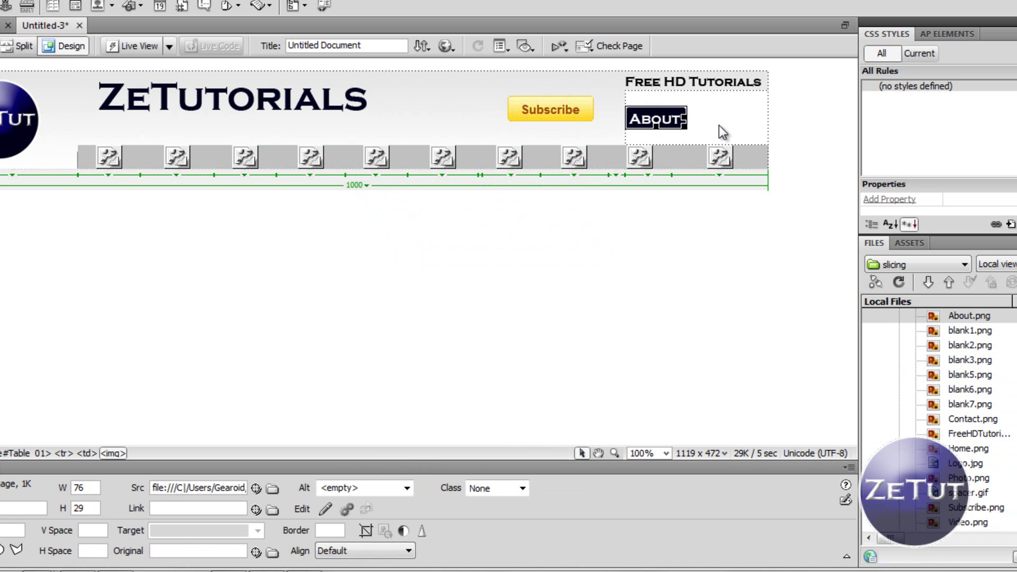
pyautogui.hotkey('ctrl', 'z')
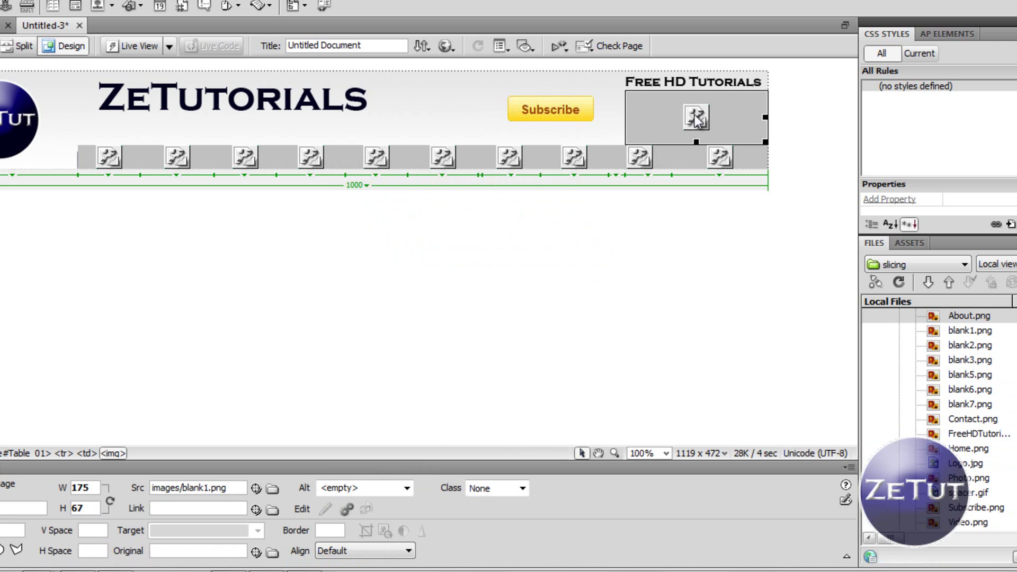
# - Relink the empty placeholder below the Free HD Tutorials text to blank1.png
pyautogui.moveTo(256, 487); pyautogui.dragTo(965, 335)
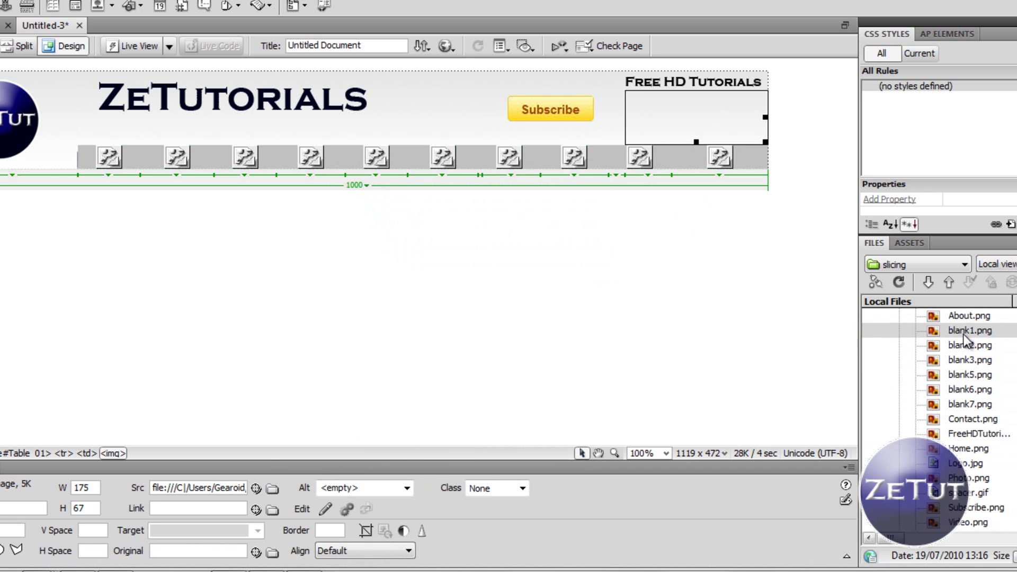
# - Relink the last placeholder in the banner's navigation row to blank2.png and the one before it to Contact.png
pyautogui.click(719, 156)
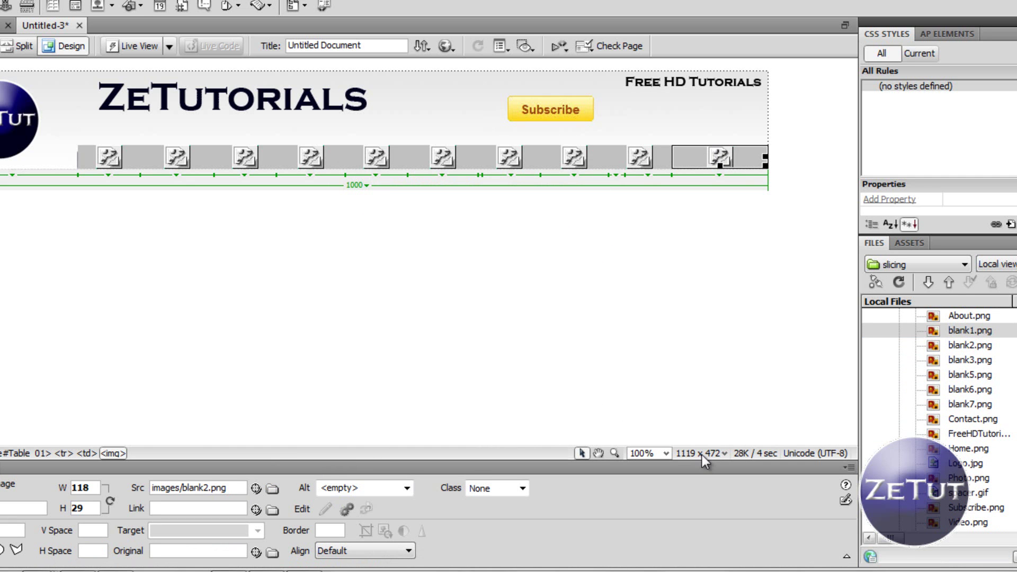
pyautogui.moveTo(255, 488); pyautogui.dragTo(256, 491)
pyautogui.moveTo(860, 343); pyautogui.dragTo(877, 345)
pyautogui.click(642, 164)
pyautogui.moveTo(259, 492); pyautogui.dragTo(879, 420)
# - Relink the placeholder just before the Contact slice to blank3.png and the one preceding it to About.png
pyautogui.click(573, 157)
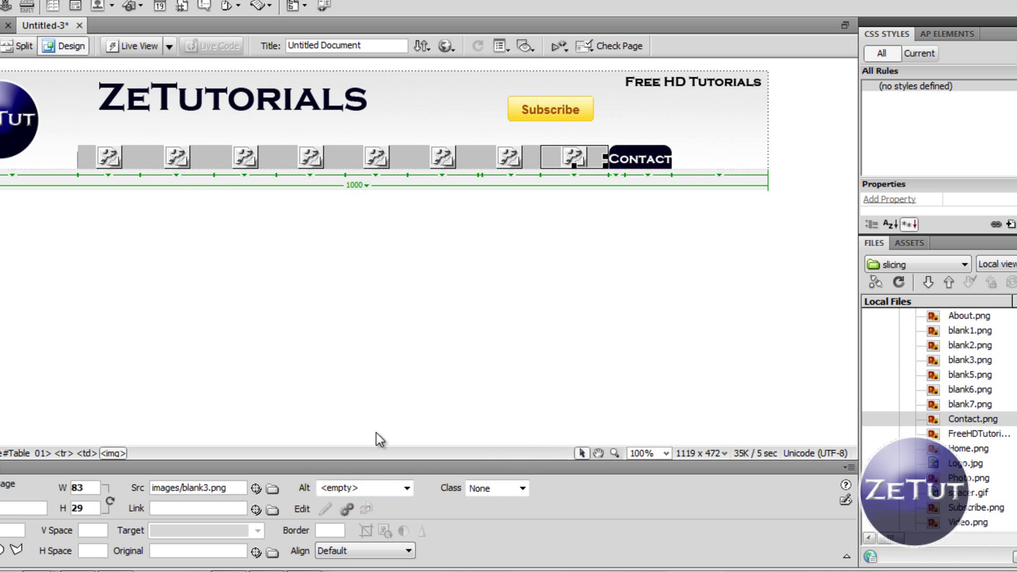
pyautogui.moveTo(259, 490); pyautogui.dragTo(986, 360)
pyautogui.click(511, 149)
pyautogui.moveTo(256, 488); pyautogui.dragTo(975, 319)
pyautogui.moveTo(256, 488); pyautogui.dragTo(992, 334)
# - Relink the placeholder just before the About slice to blank5.png and the one preceding it to Photo.png
pyautogui.click(434, 157)
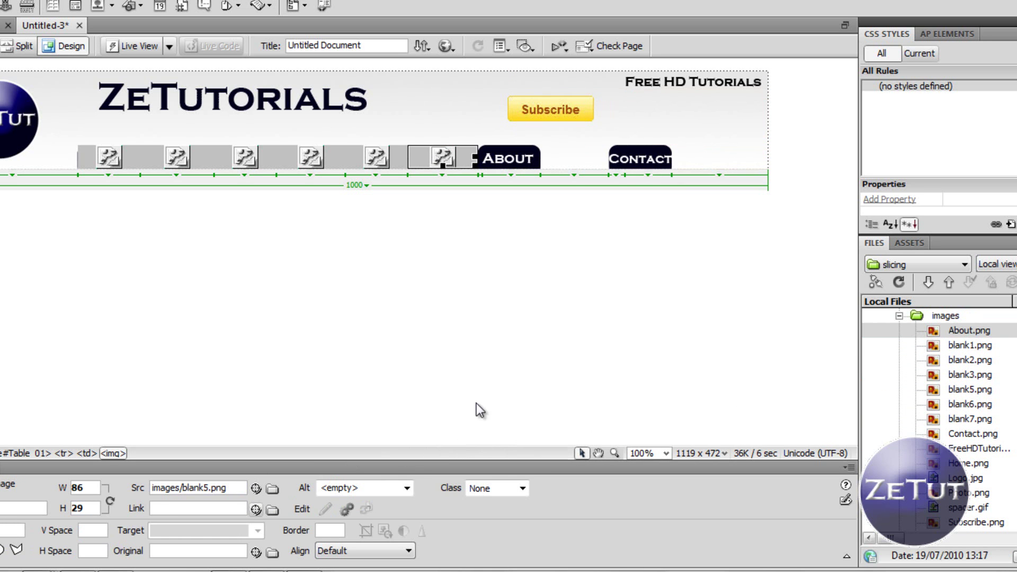
pyautogui.moveTo(257, 488); pyautogui.dragTo(959, 388)
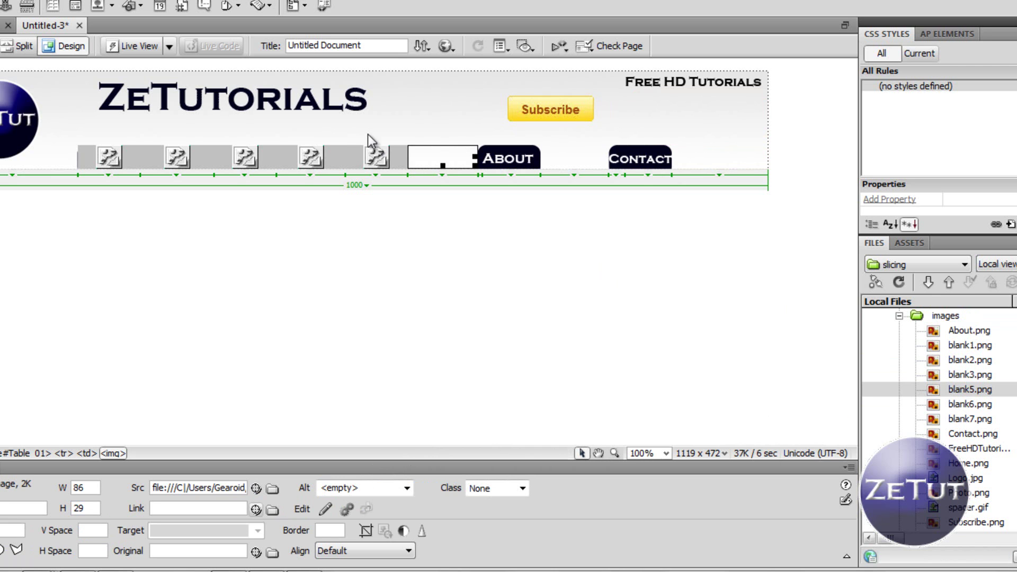
pyautogui.click(376, 161)
pyautogui.moveTo(258, 494); pyautogui.dragTo(980, 493)
# - Relink the placeholder just before the Photo slice to blank6.png and the one preceding it to Video.png
pyautogui.click(322, 167)
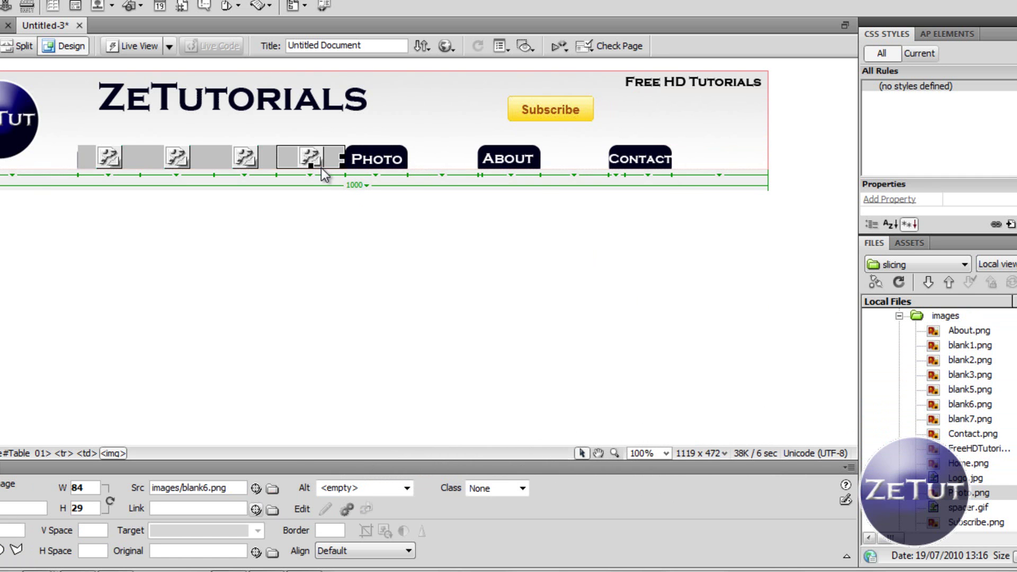
pyautogui.moveTo(256, 488); pyautogui.dragTo(968, 411)
pyautogui.click(232, 162)
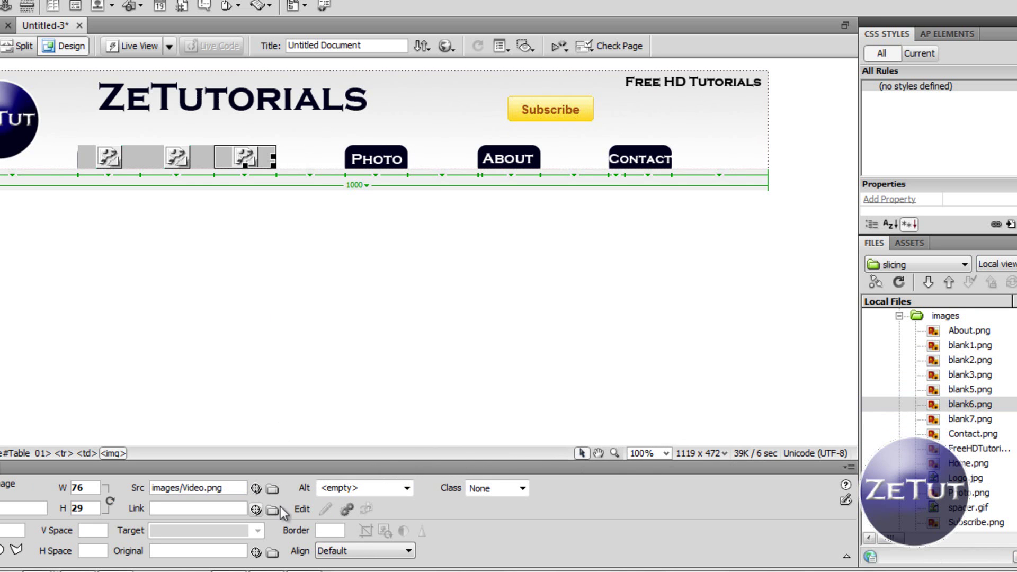
pyautogui.moveTo(256, 488); pyautogui.dragTo(975, 493)
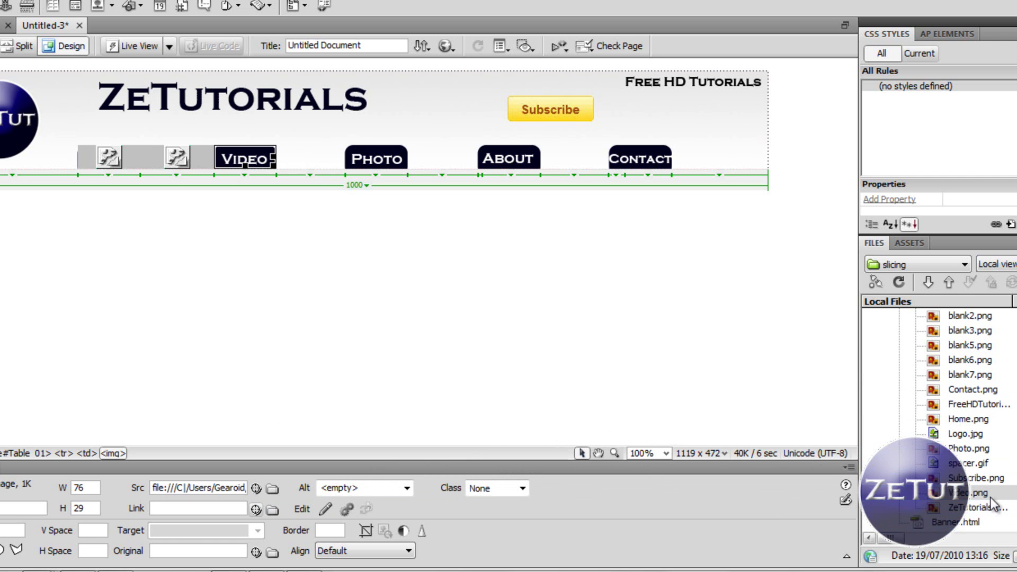
# - Relink the placeholder just before the Video slice to blank7.png and the first navigation placeholder to Home.png
pyautogui.click(155, 156)
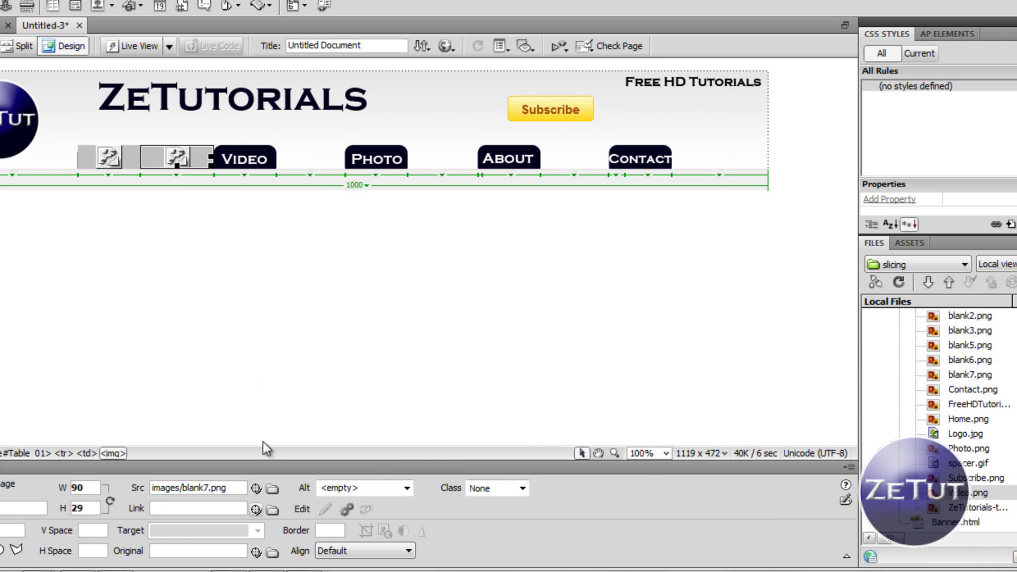
pyautogui.moveTo(256, 488); pyautogui.dragTo(973, 376)
pyautogui.click(110, 158)
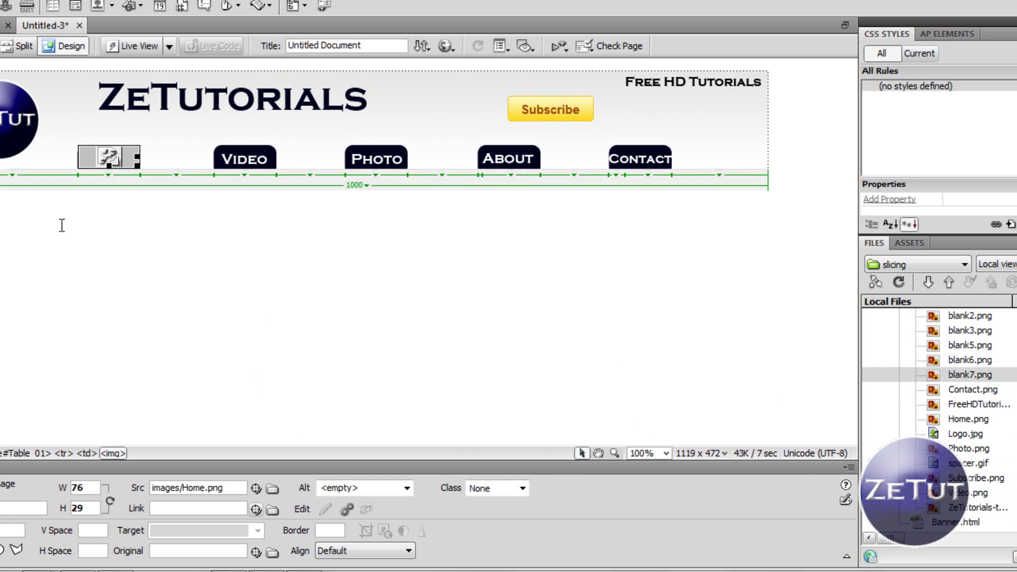
pyautogui.moveTo(256, 488); pyautogui.dragTo(952, 420)
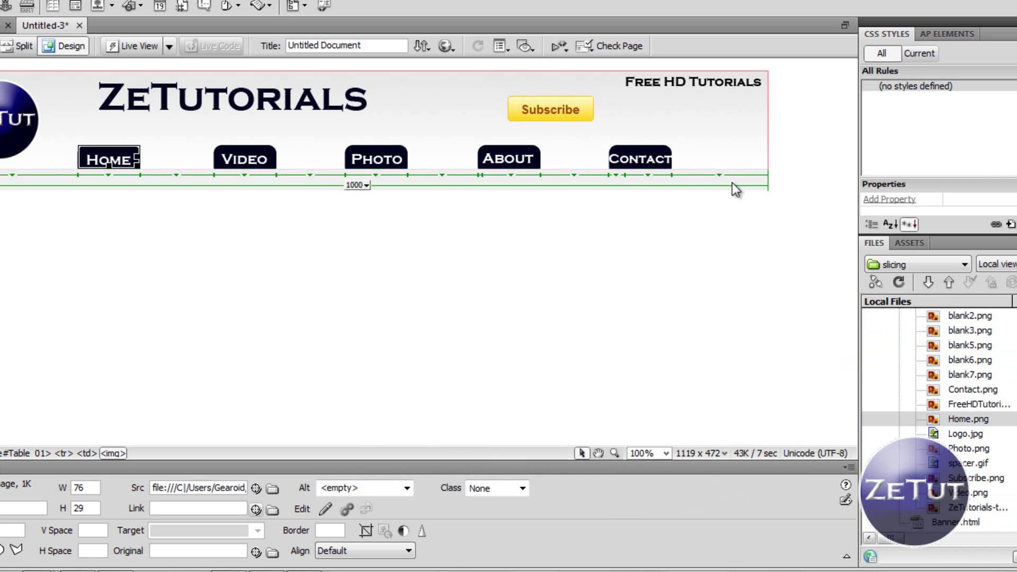
# - Deselect the banner, start a browser preview of the page and agree to save the changes to Untitled-3
pyautogui.click(799, 154)
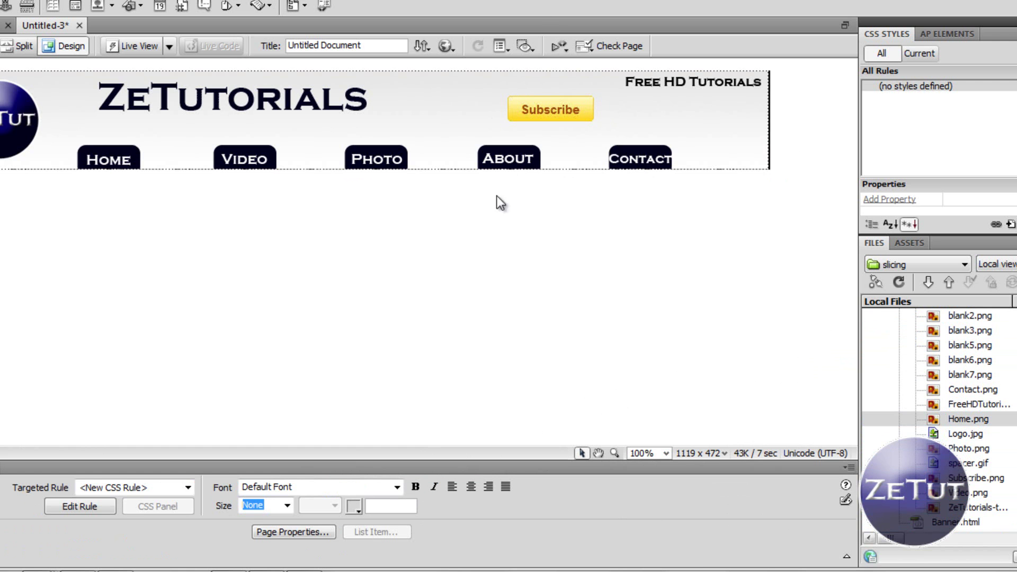
pyautogui.click(447, 48)
pyautogui.click(457, 64)
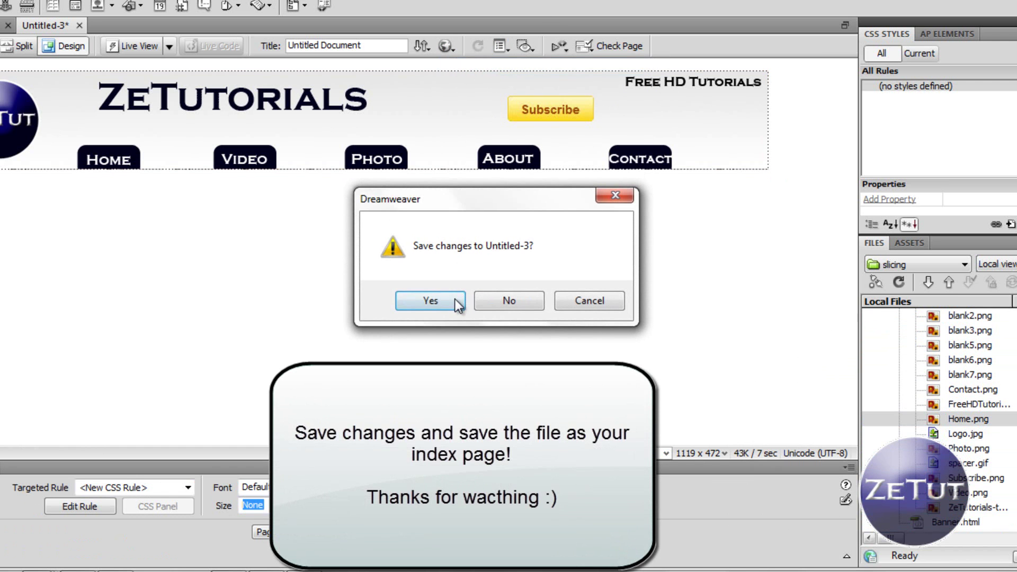
pyautogui.click(454, 298)
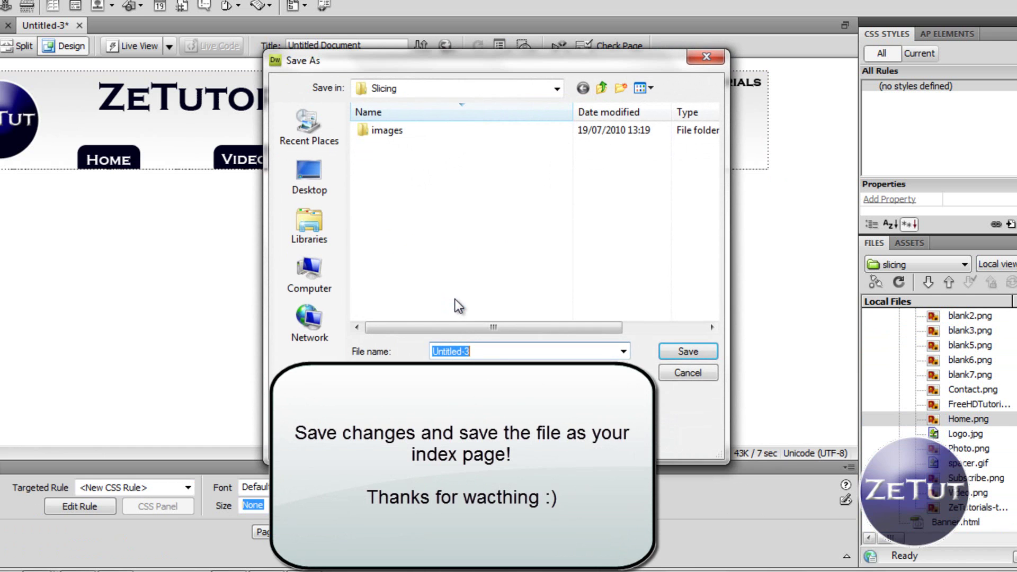